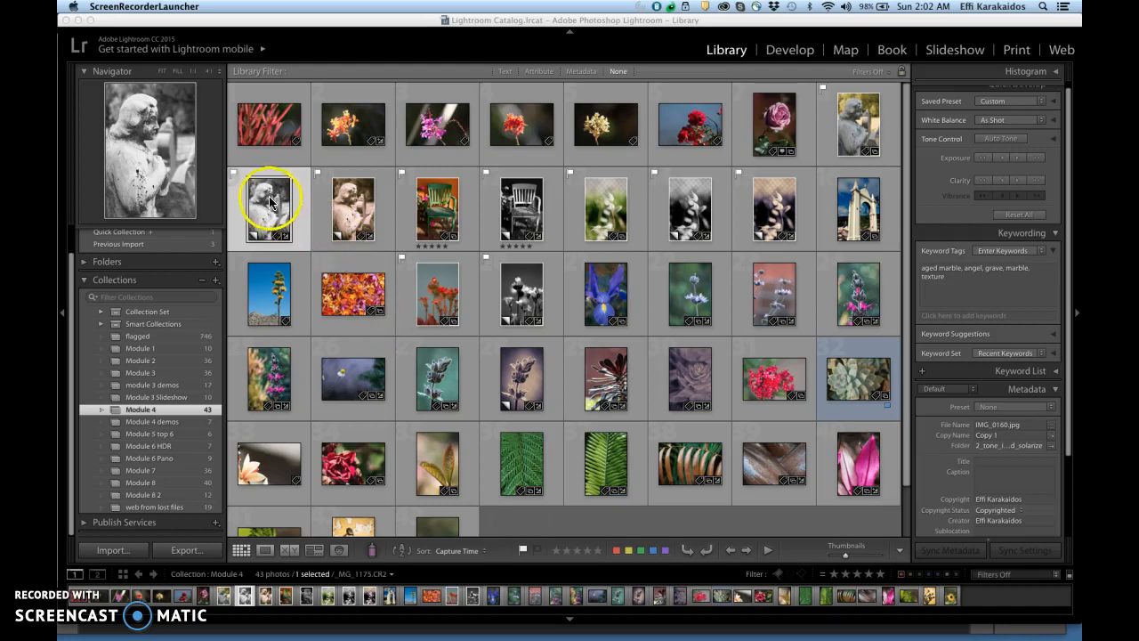
Open the black-and-white angel statue photo in Photoshop CC 2015 as a copy with Lightroom adjustments
left_click(265, 550)
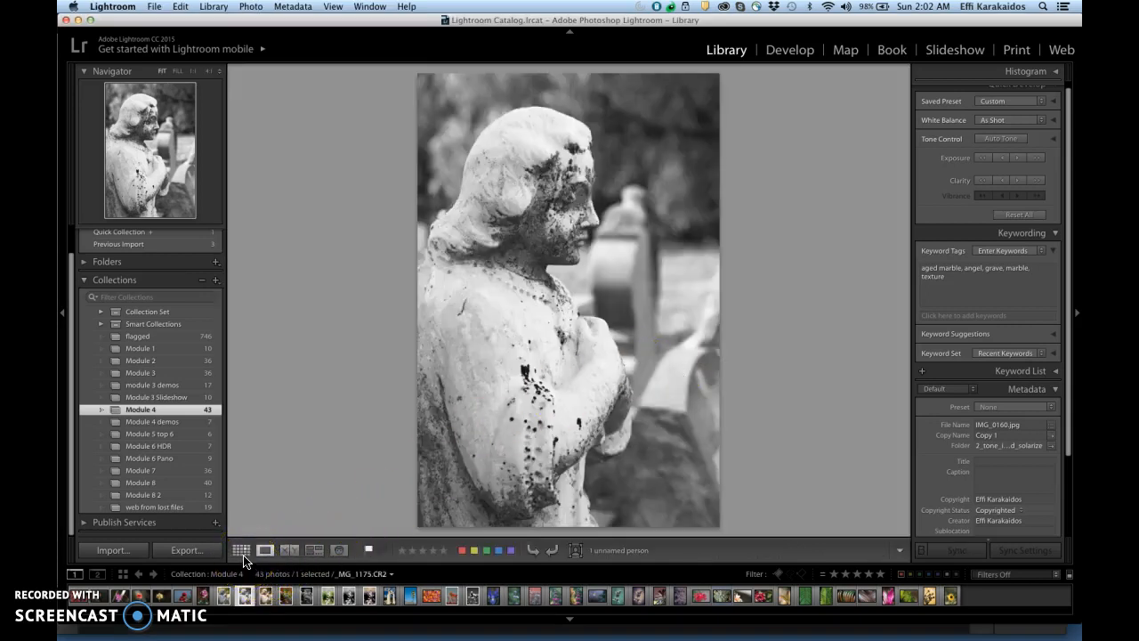
left_click(242, 552)
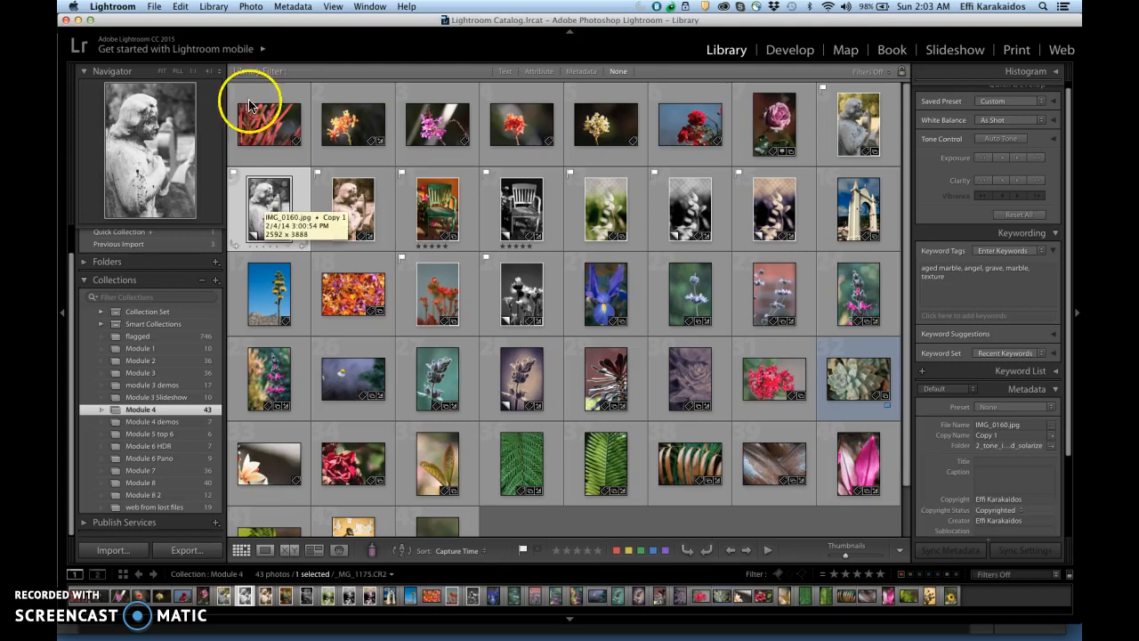
left_click(251, 7)
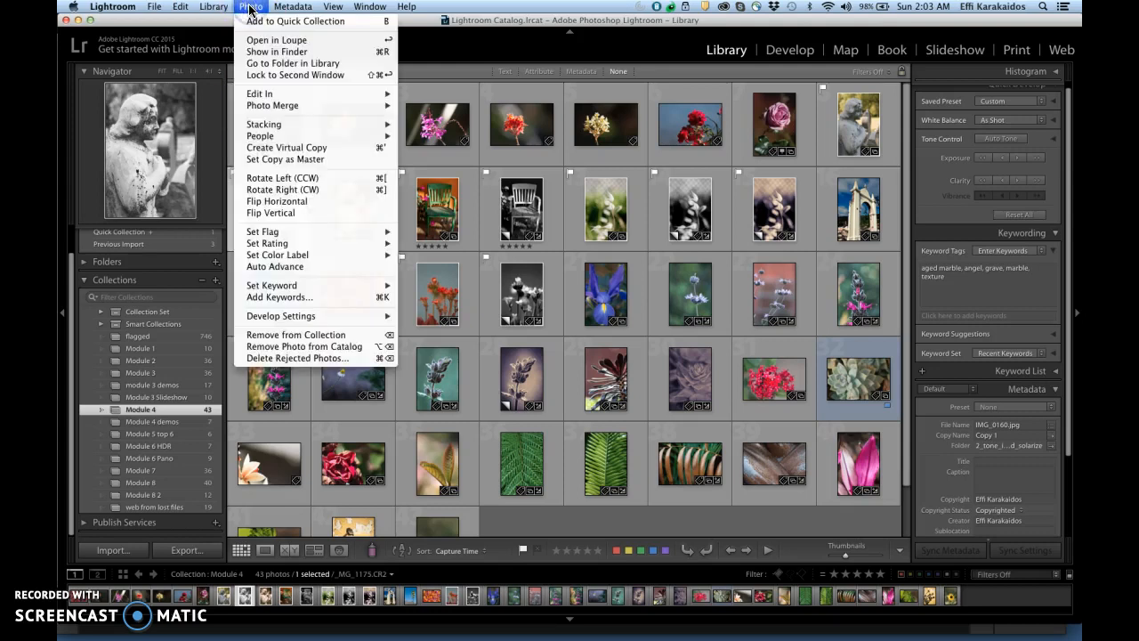
mouse_move(266, 96)
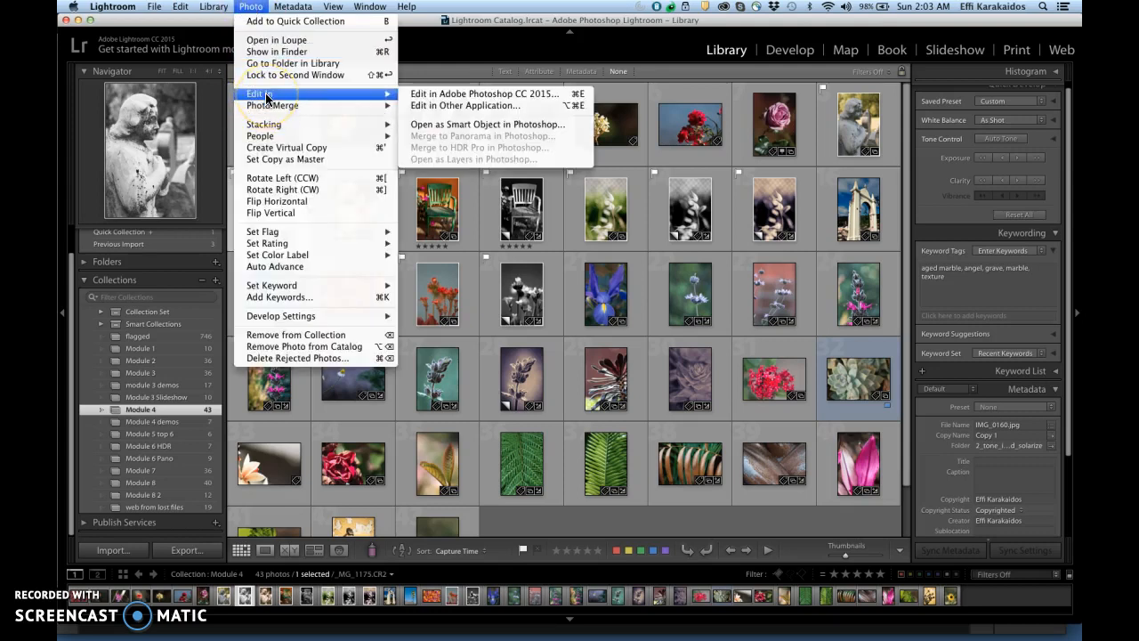
left_click(436, 96)
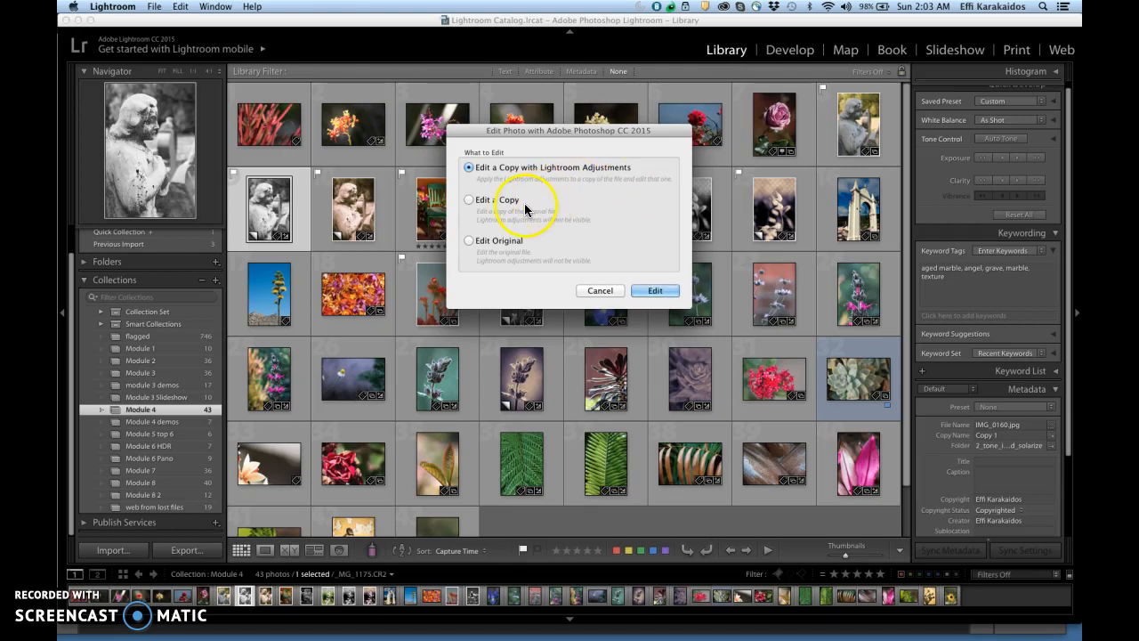
left_click(540, 250)
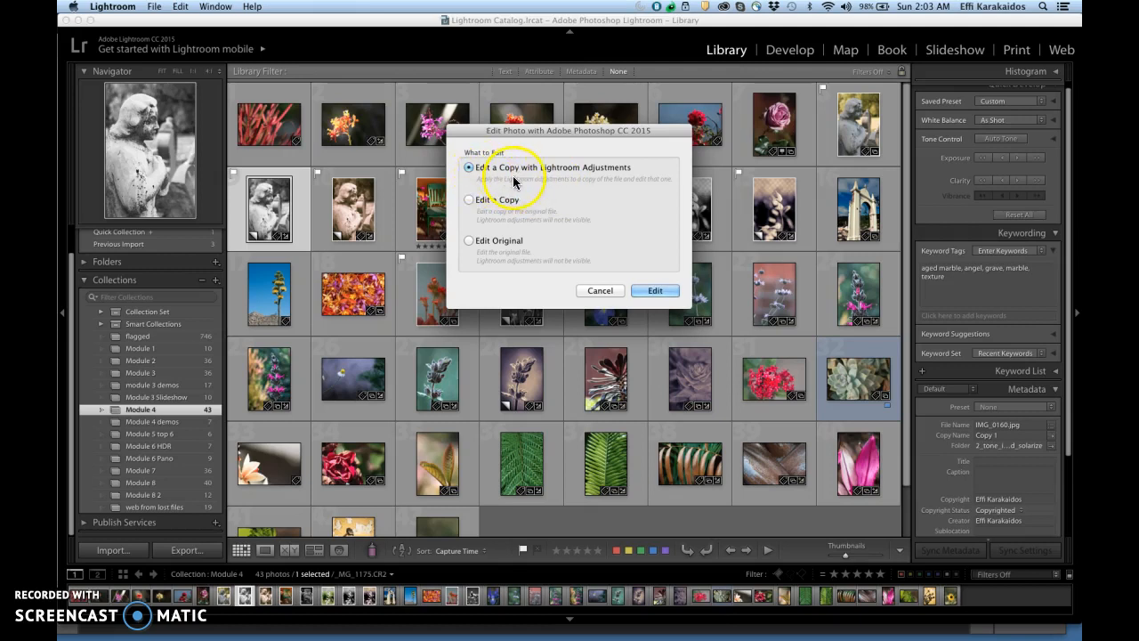
left_click(659, 291)
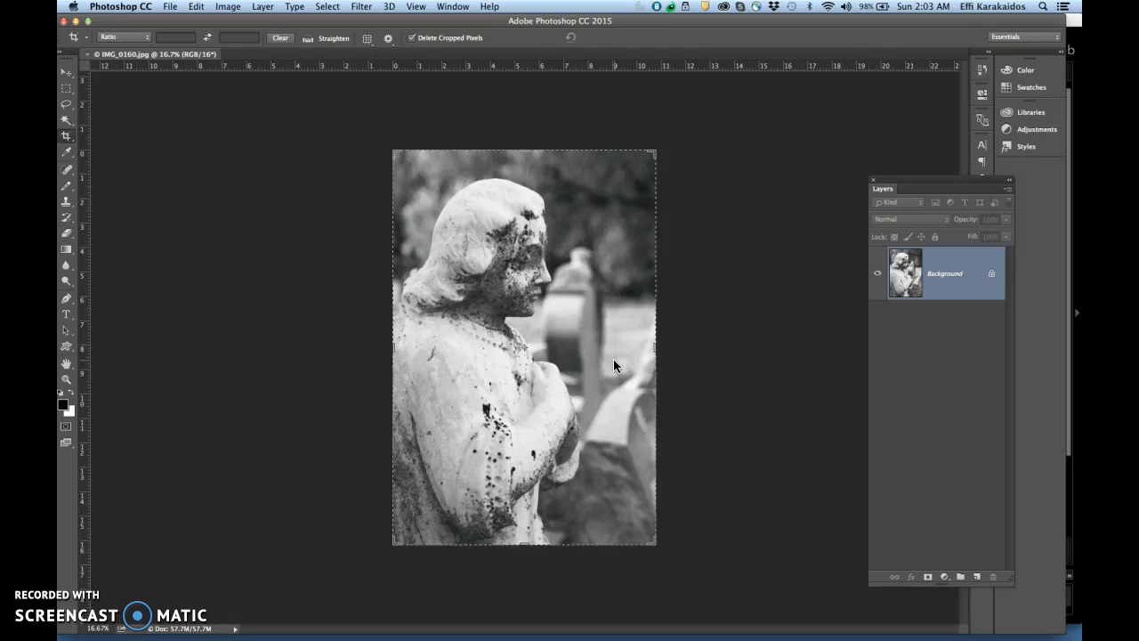
left_click(839, 377)
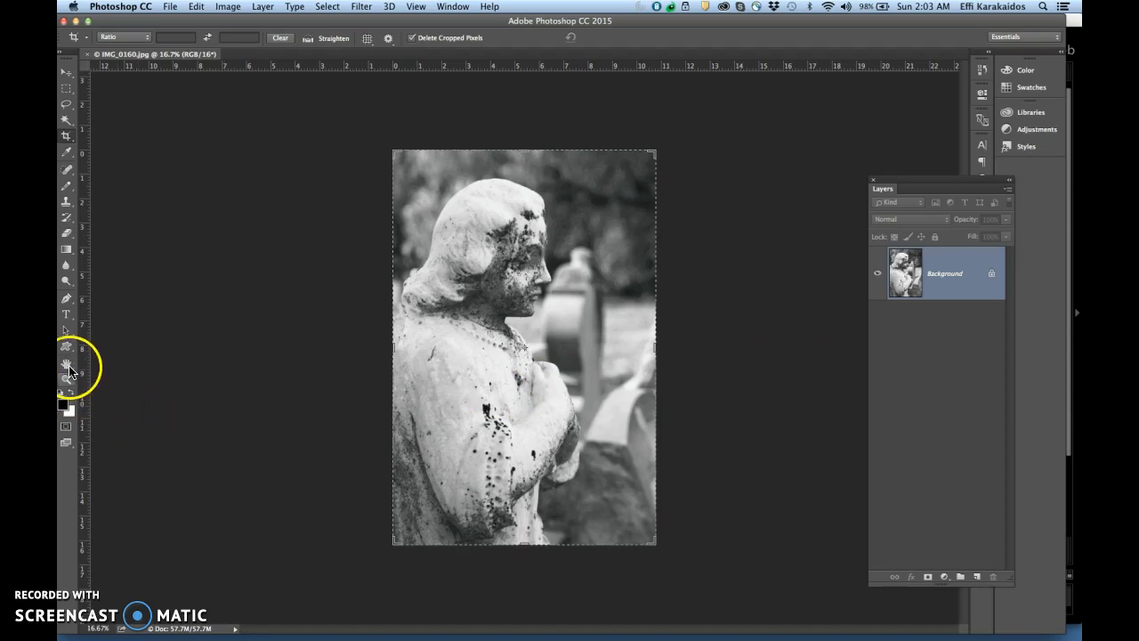
left_click(68, 365)
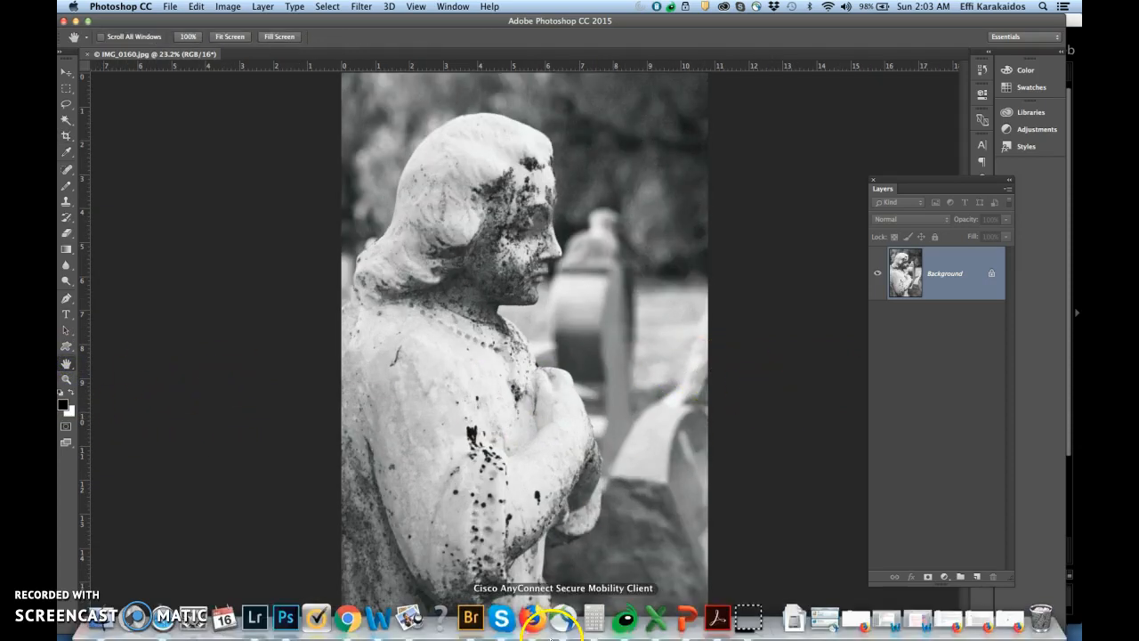
Switch to Firefox and browse the first two pages of stained paper textures on lostandtaken.com
left_click(531, 623)
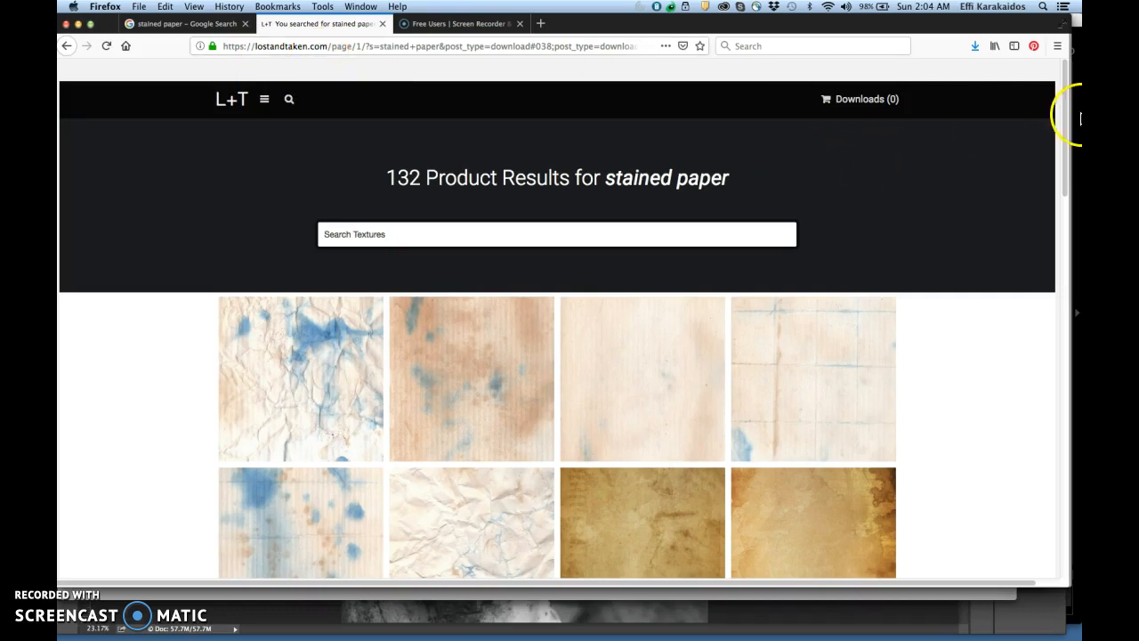
left_click_drag(1064, 114, 1059, 207)
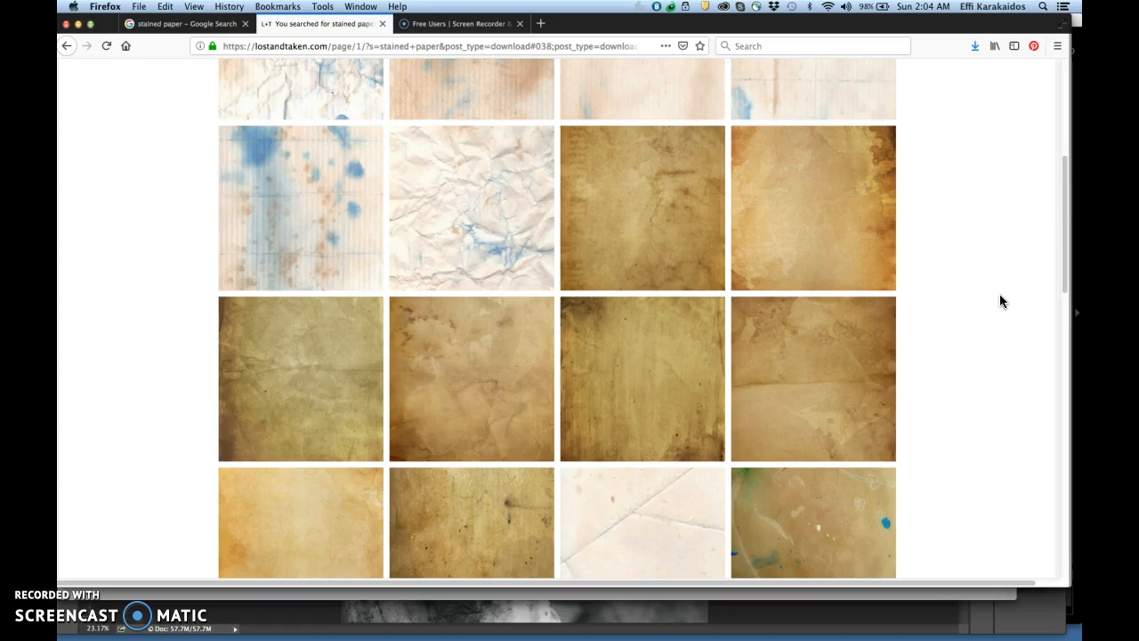
left_click(1063, 246)
left_click_drag(1063, 246, 1064, 207)
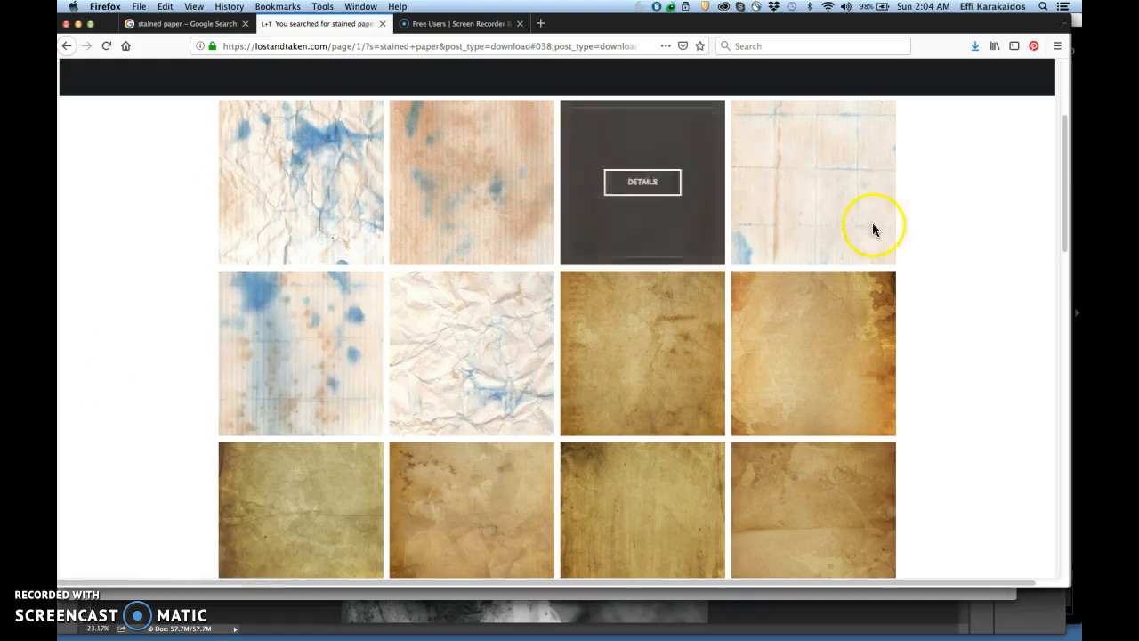
left_click_drag(1065, 194, 1063, 386)
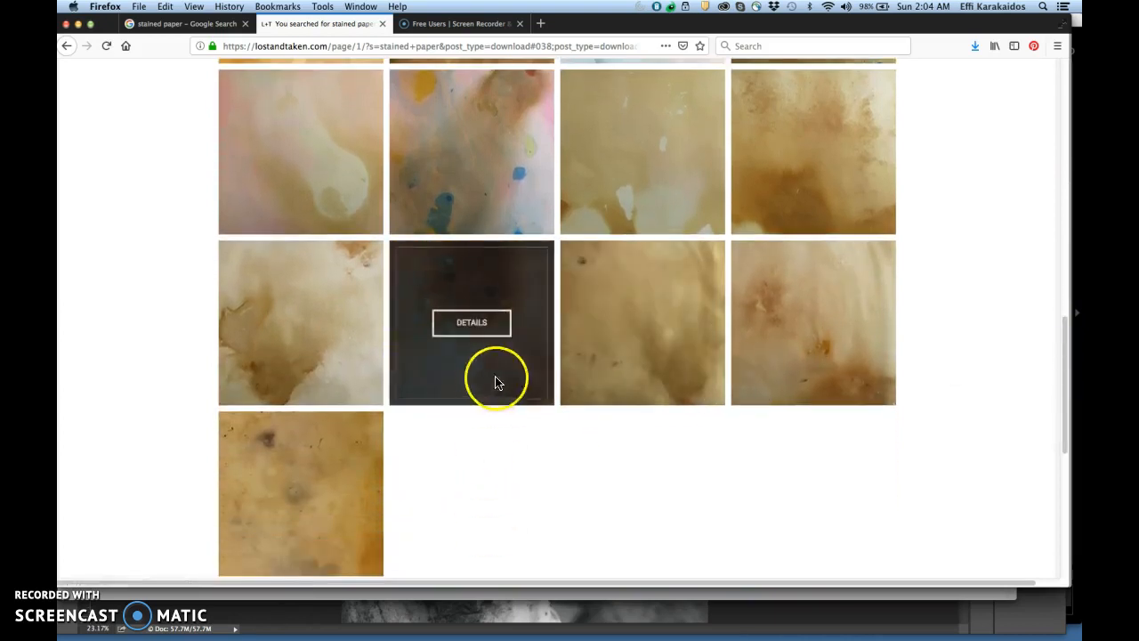
left_click_drag(1067, 419, 1064, 498)
left_click(504, 299)
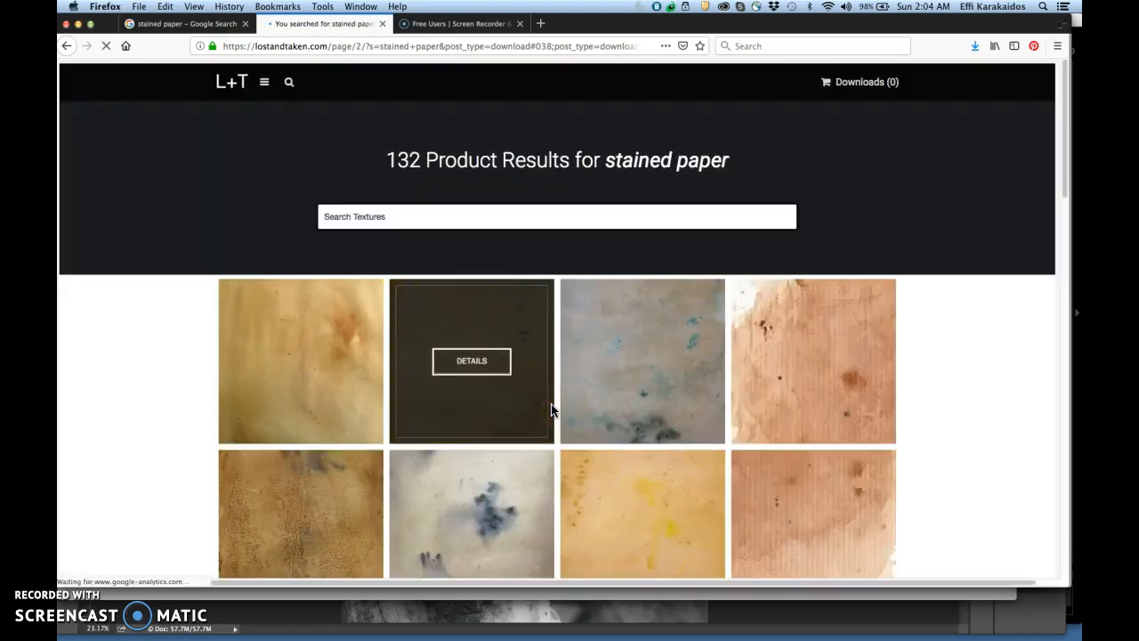
mouse_move(1063, 183)
left_mouse_down()
mouse_move(1070, 477)
mouse_move(1067, 166)
left_mouse_up()
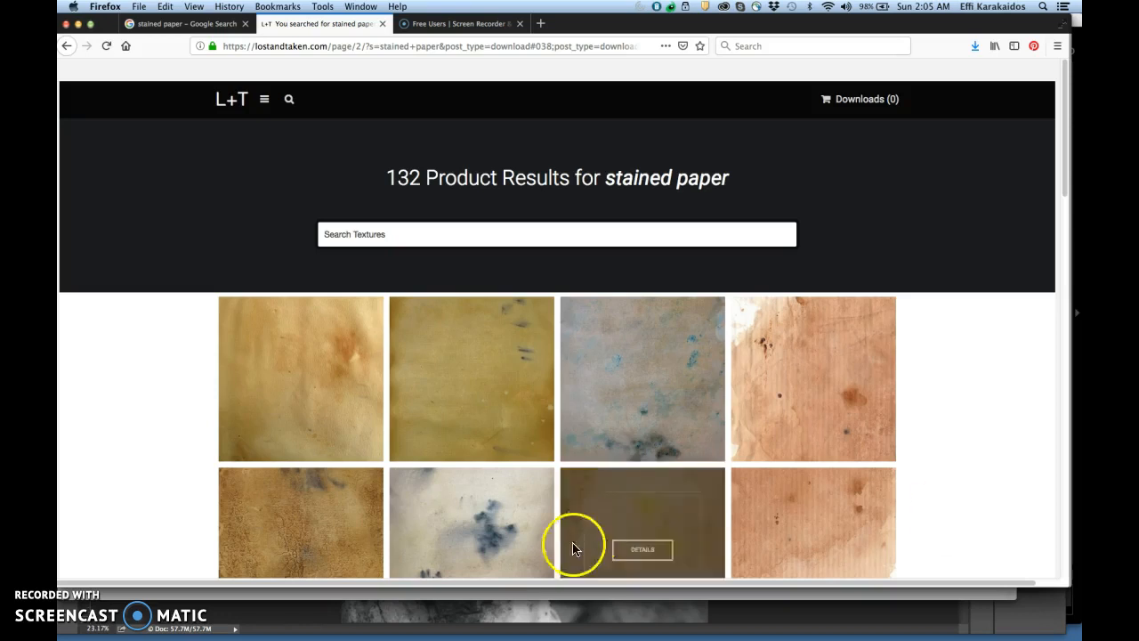
Switch to Bridge and open stainedpaper2.jpg from the 2_Stained Paper folder in Photoshop
left_click(471, 618)
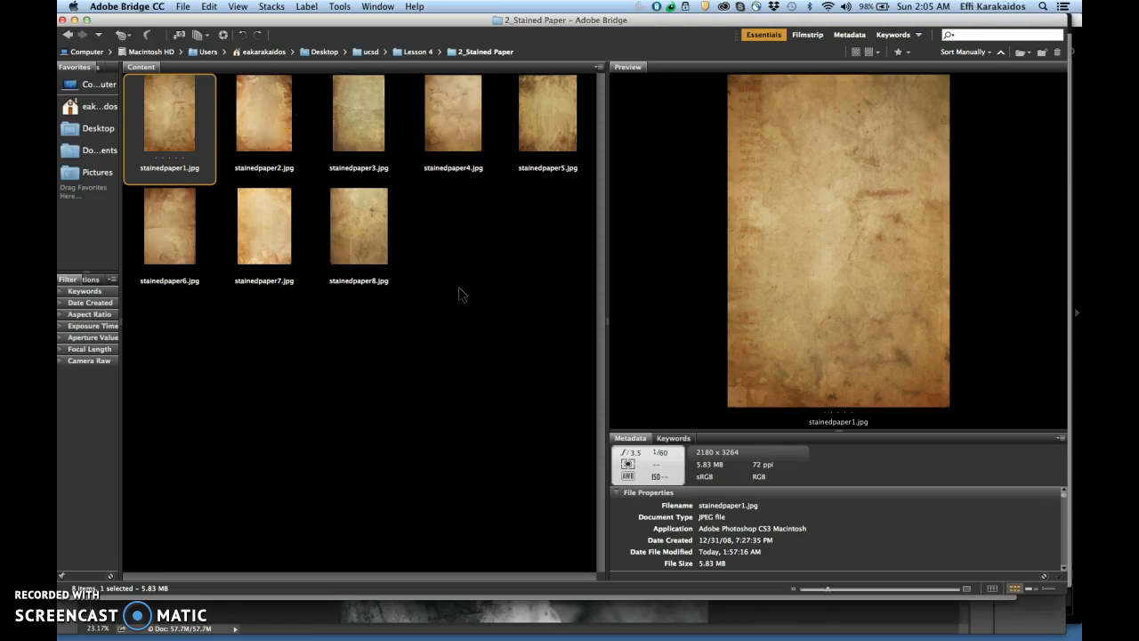
left_click(261, 125)
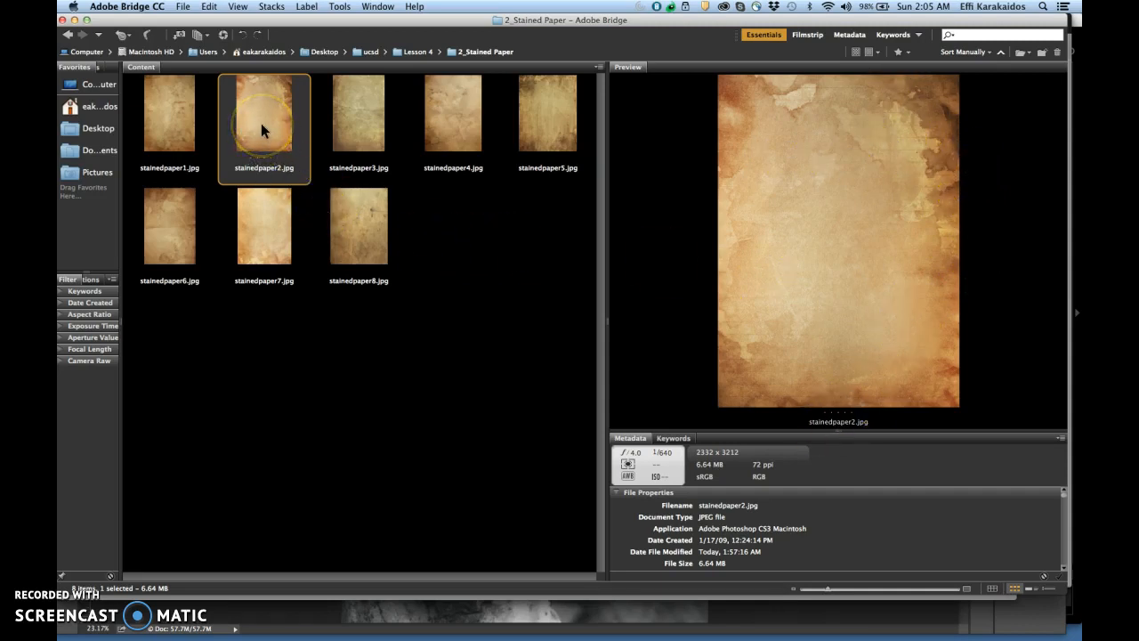
left_click_drag(260, 123, 287, 630)
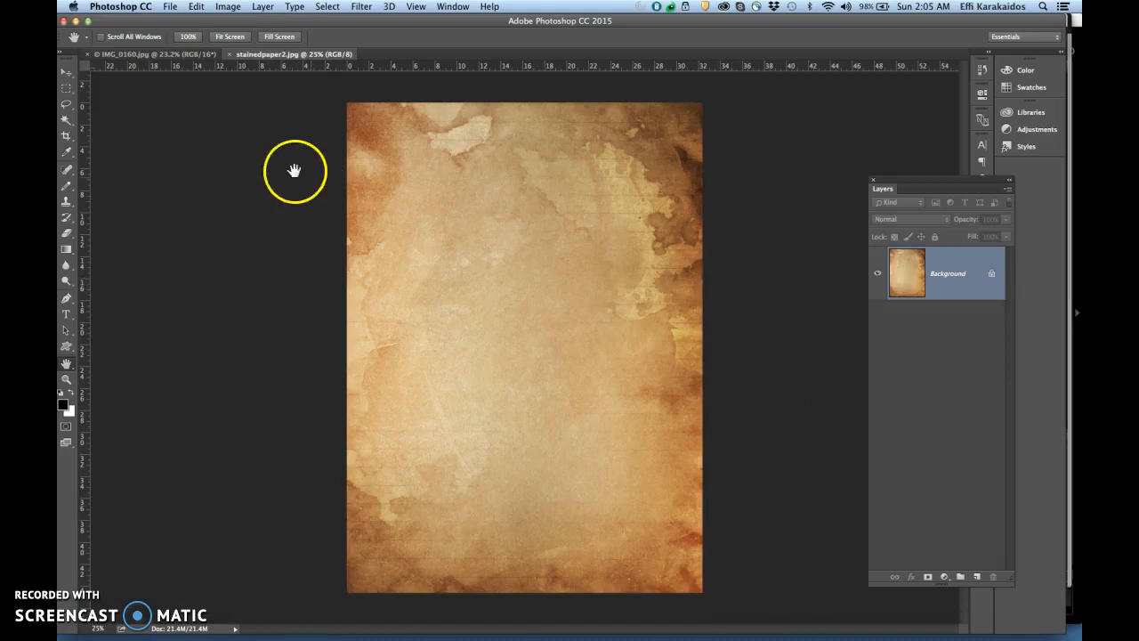
left_click(176, 57)
left_click(249, 55)
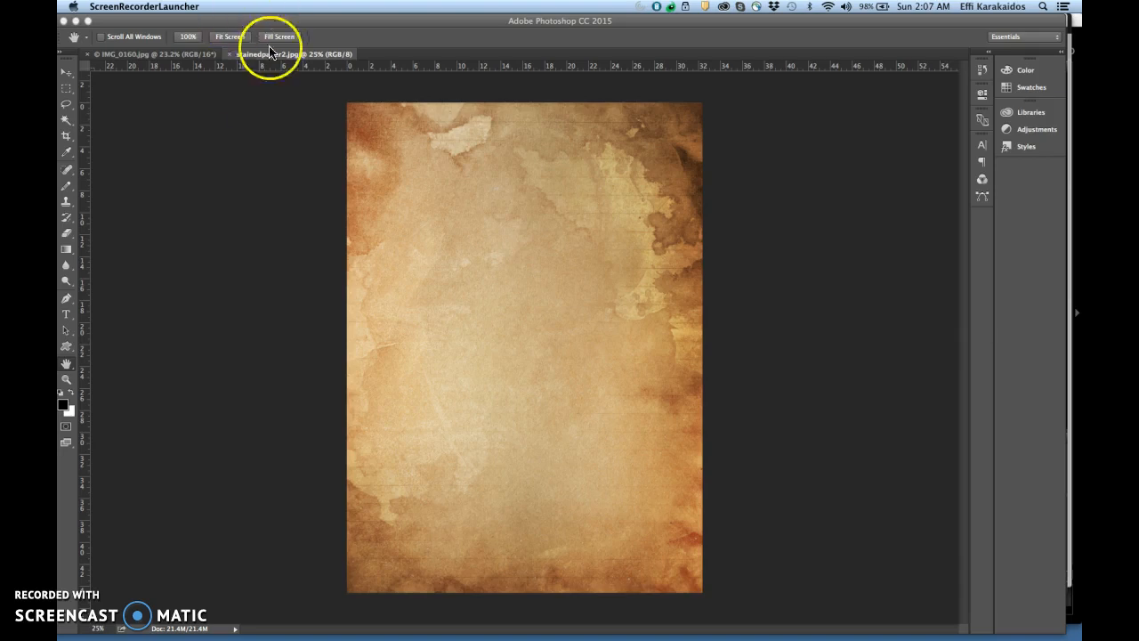
Copy the entire stainedpaper2.jpg image and paste it as a new layer into IMG_0160.jpg
left_click(235, 154)
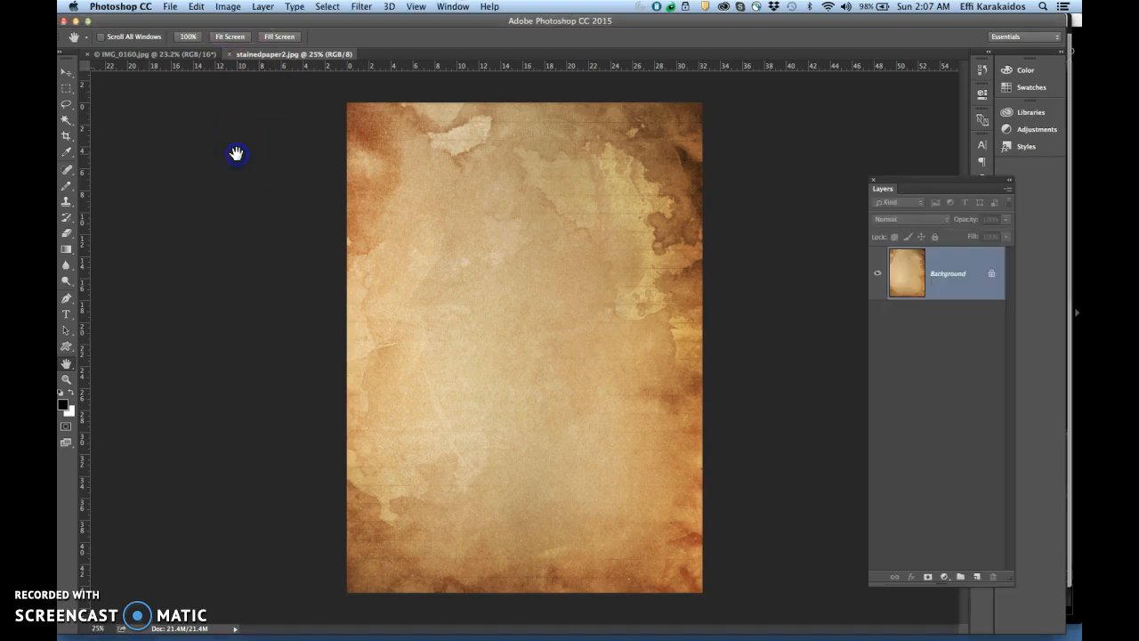
left_click(329, 7)
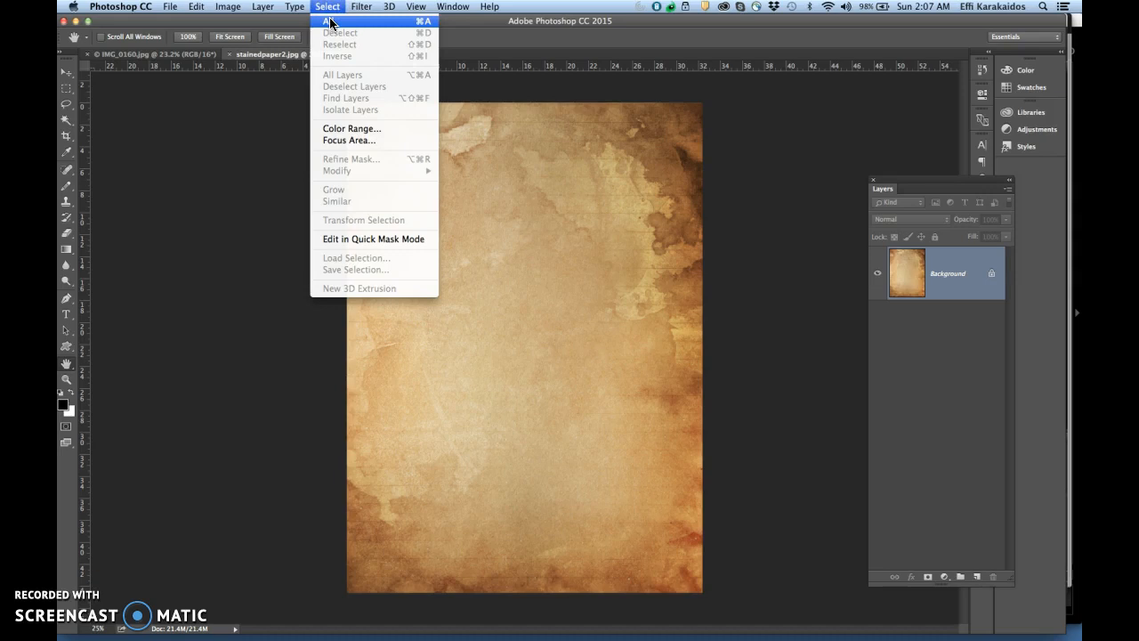
left_click(331, 21)
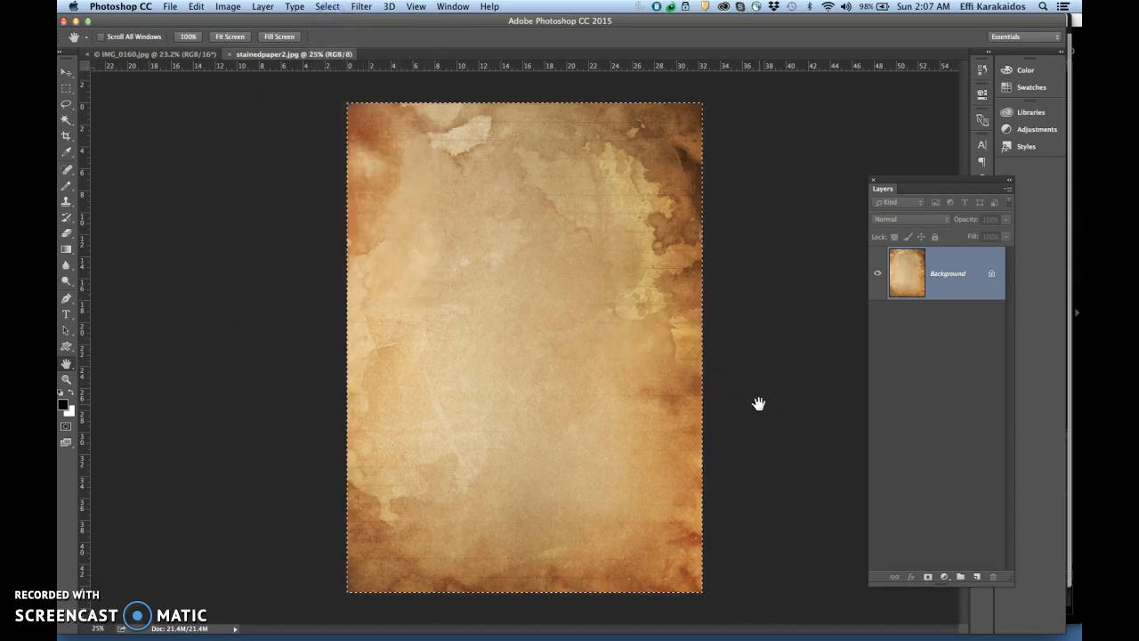
left_click(196, 7)
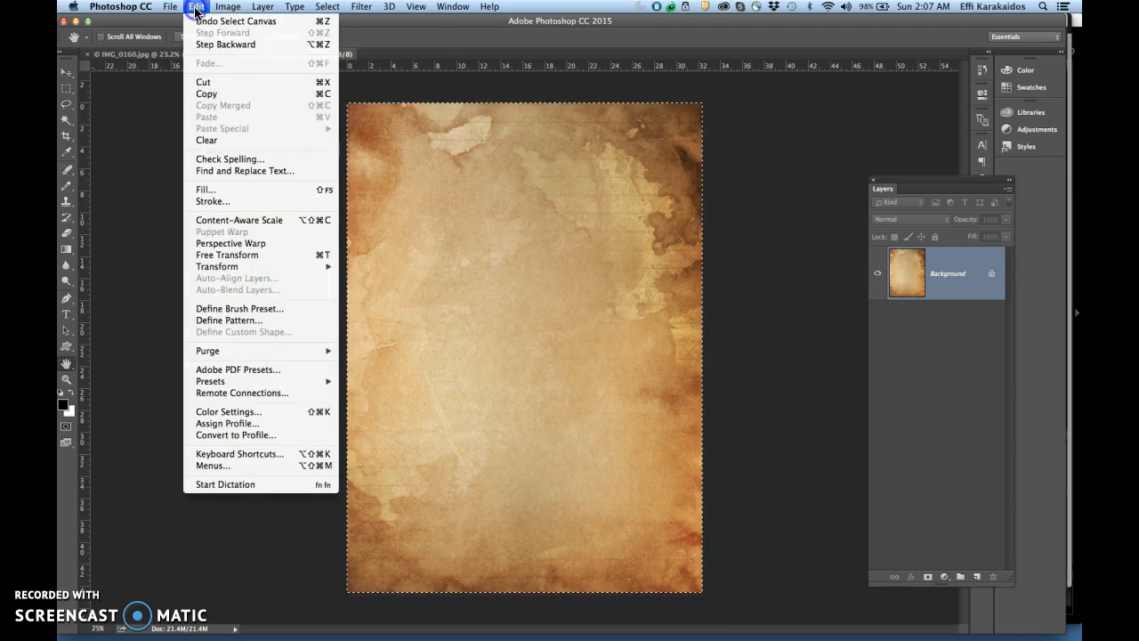
left_click(208, 95)
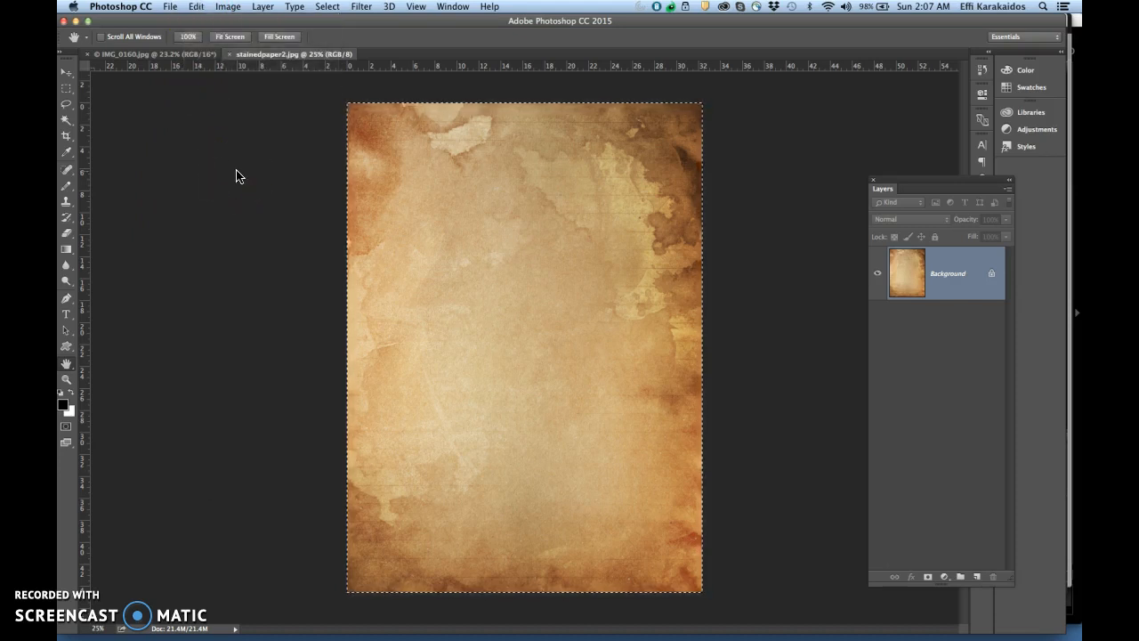
left_click(178, 57)
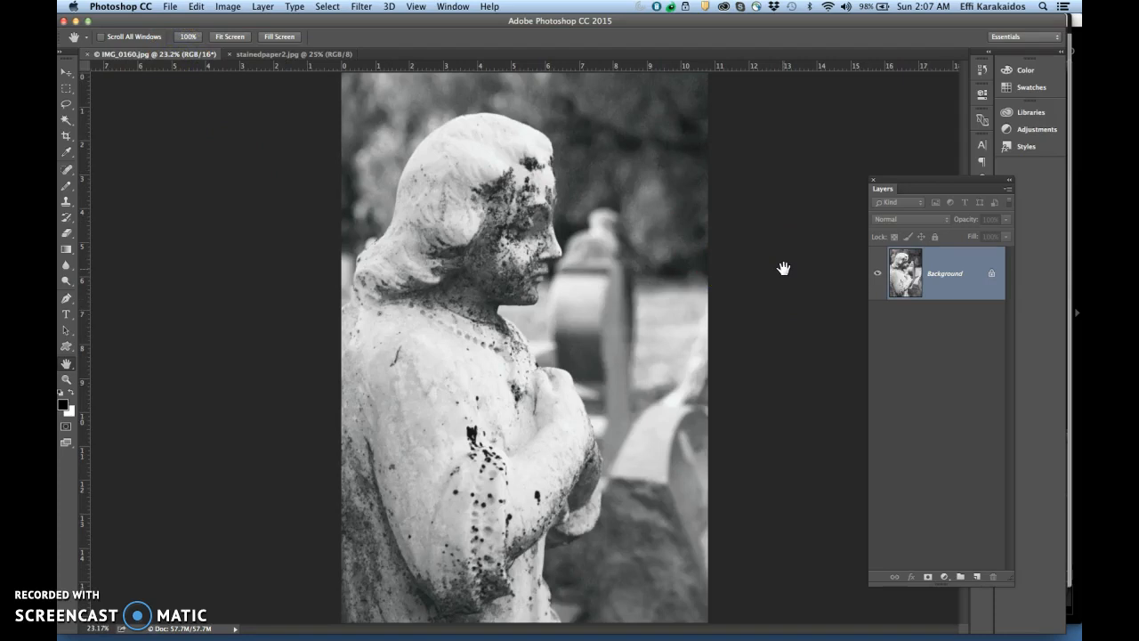
key("super+v")
left_click(709, 352)
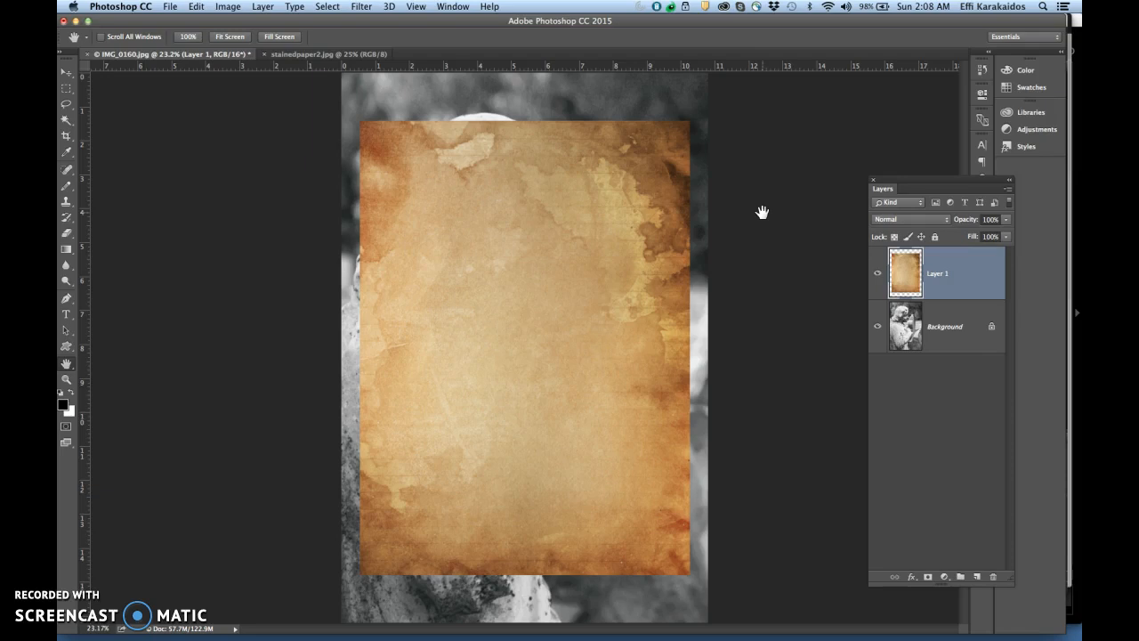
Free Transform the pasted paper texture to about 115% width and 125% height so it covers the whole statue photo
left_click(196, 6)
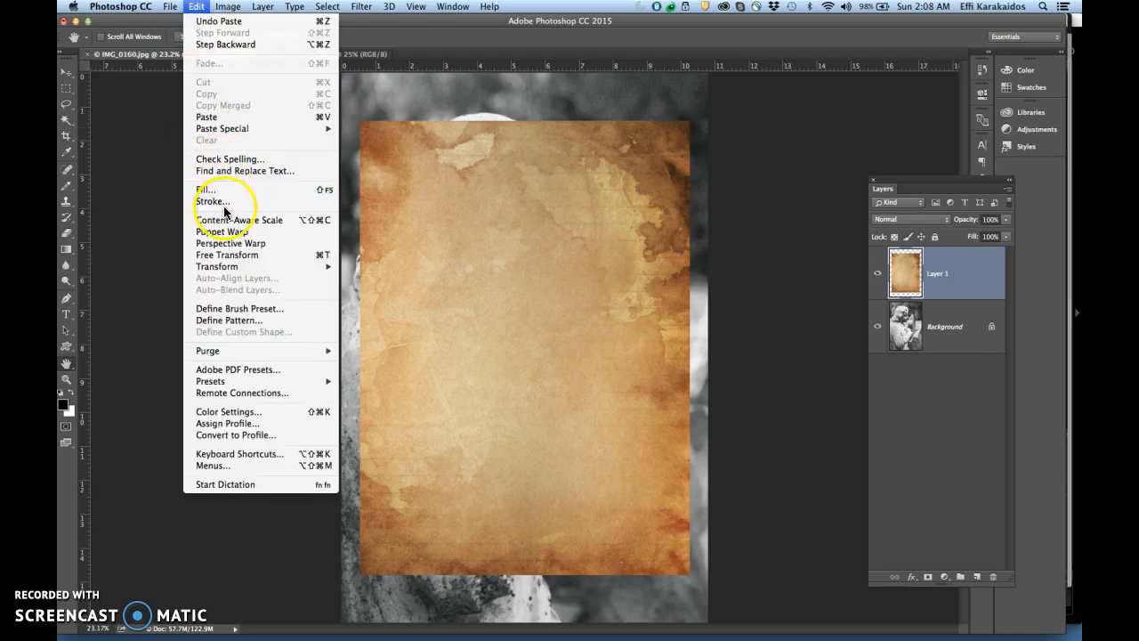
left_click(237, 257)
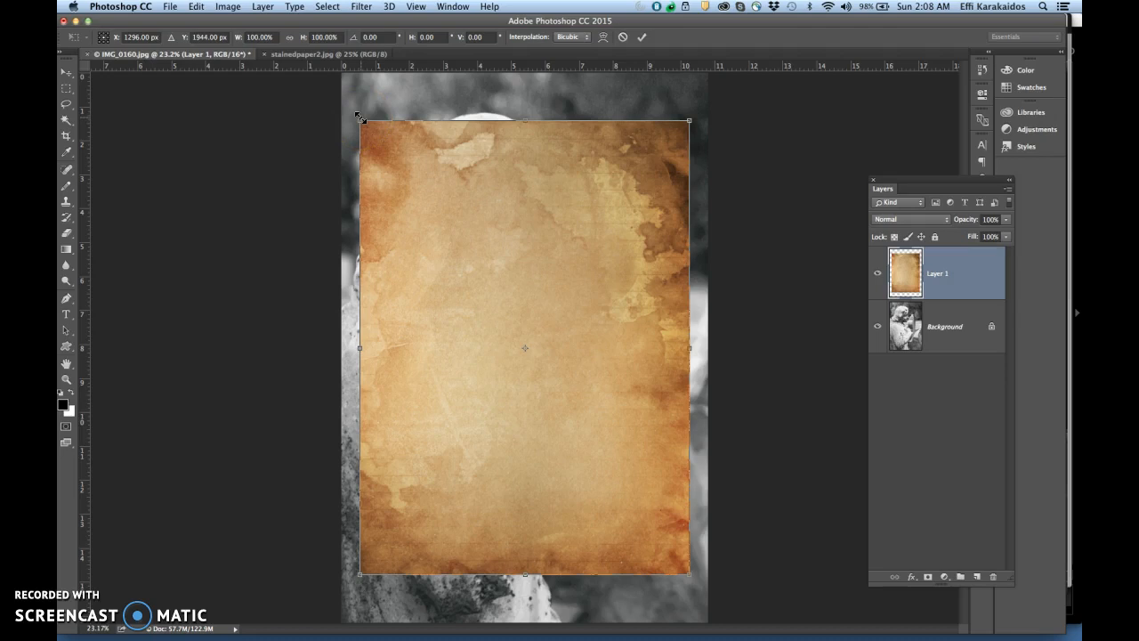
left_click_drag(360, 118, 343, 69)
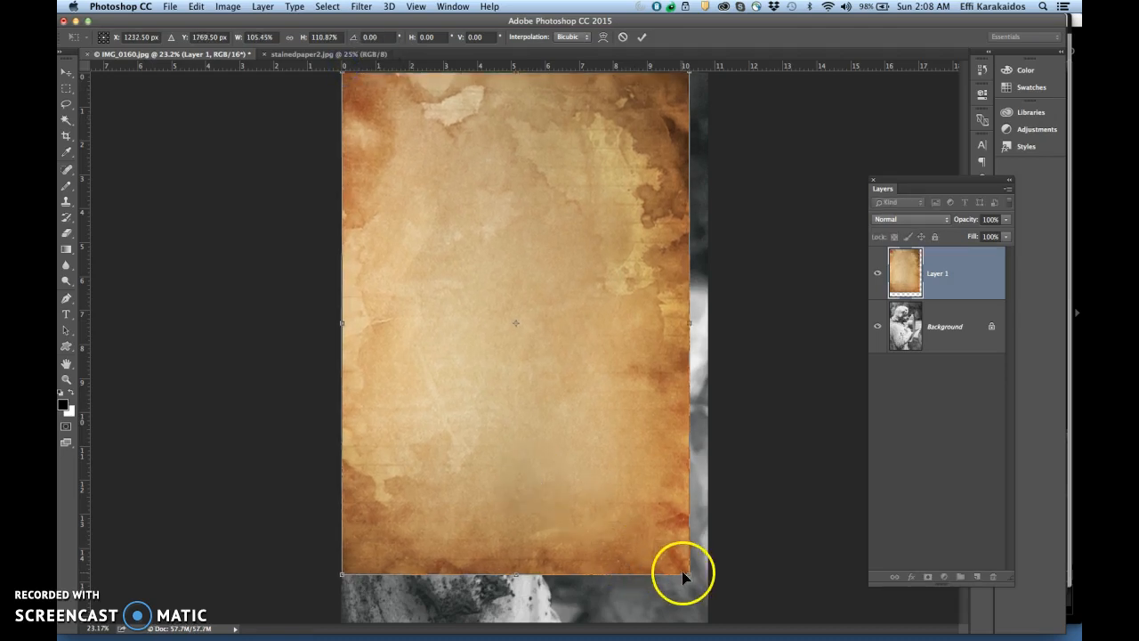
left_click_drag(686, 571, 714, 632)
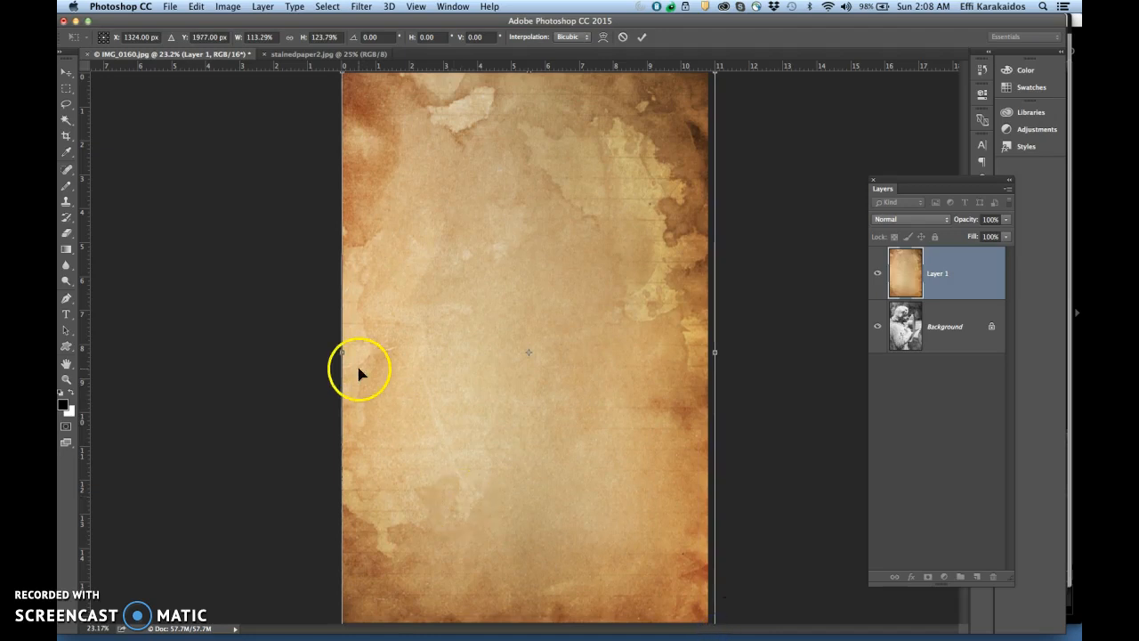
left_click_drag(342, 353, 336, 355)
scroll(705, 337, "down", 2)
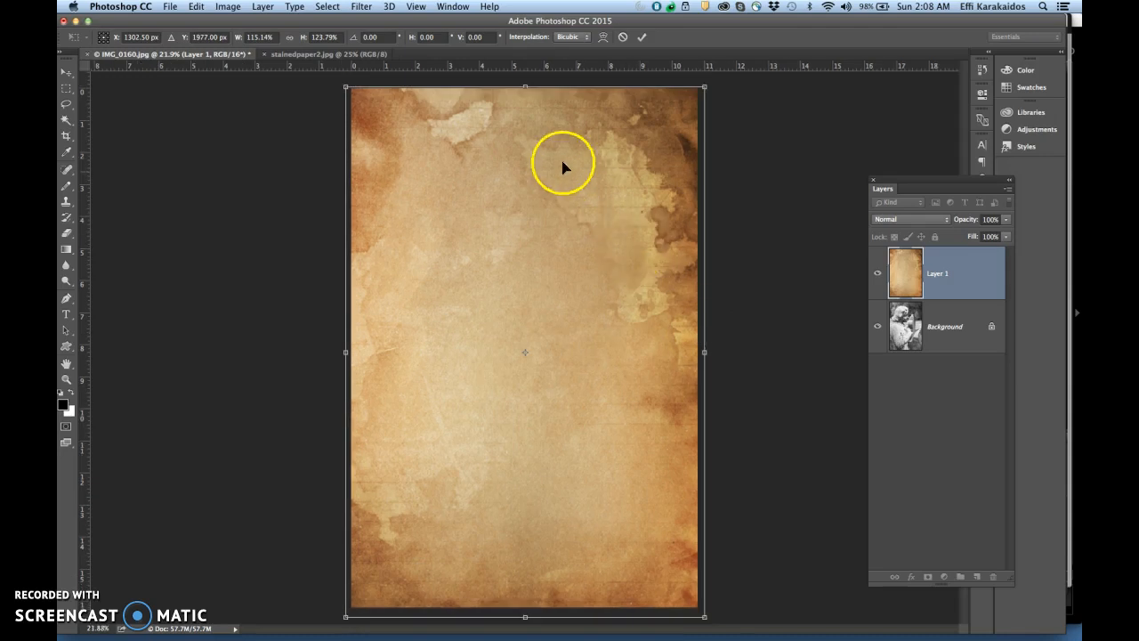
left_click_drag(527, 85, 527, 82)
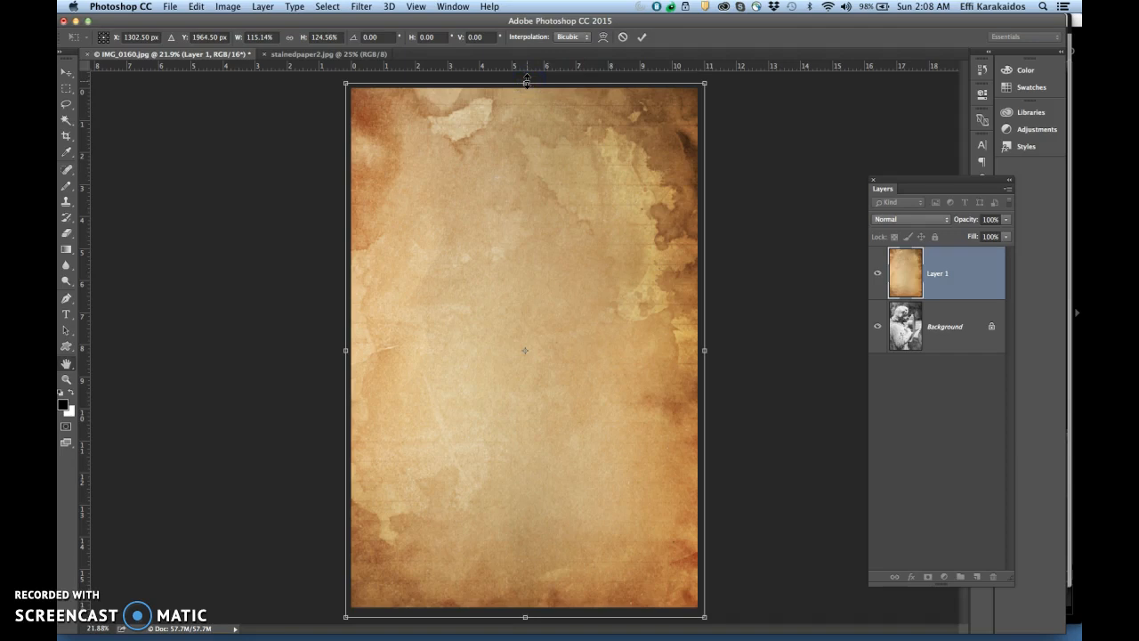
key("Return")
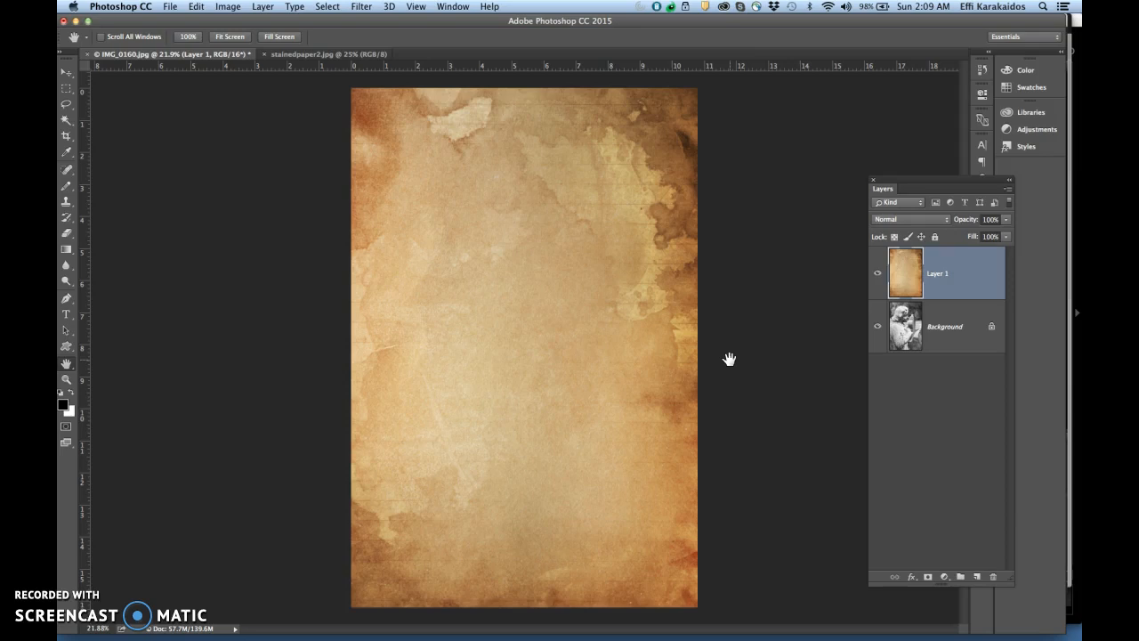
Move the Layers panel closer to the image and lower the paper texture layer's opacity to about 38%
left_click_drag(931, 184, 799, 97)
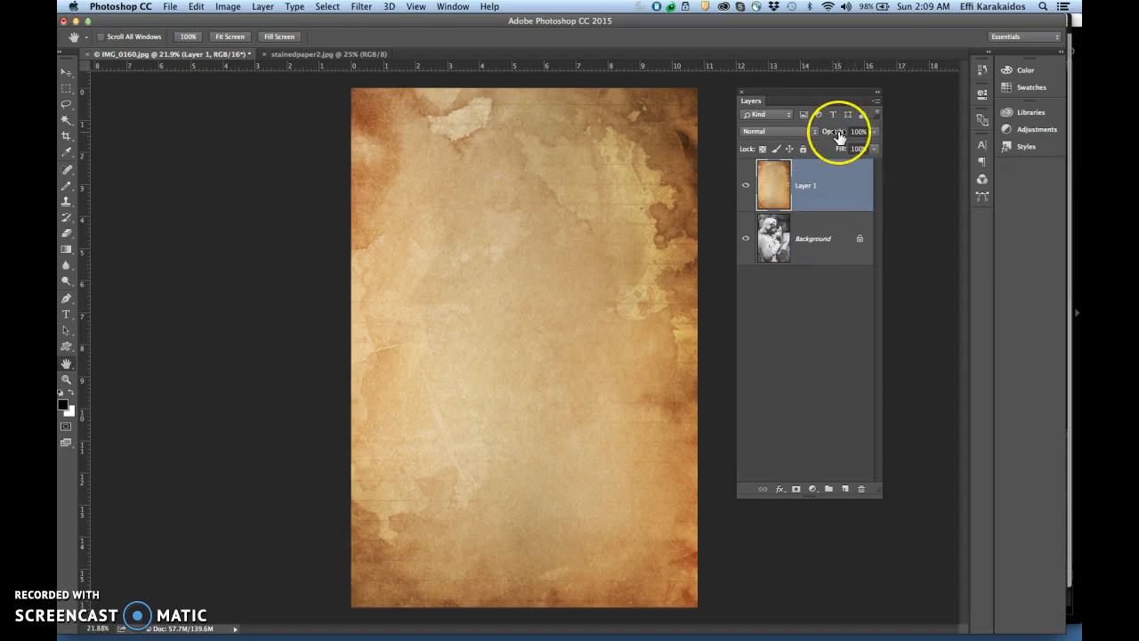
mouse_move(839, 135)
left_mouse_down()
mouse_move(814, 133)
mouse_move(825, 133)
left_mouse_up()
left_click(853, 191)
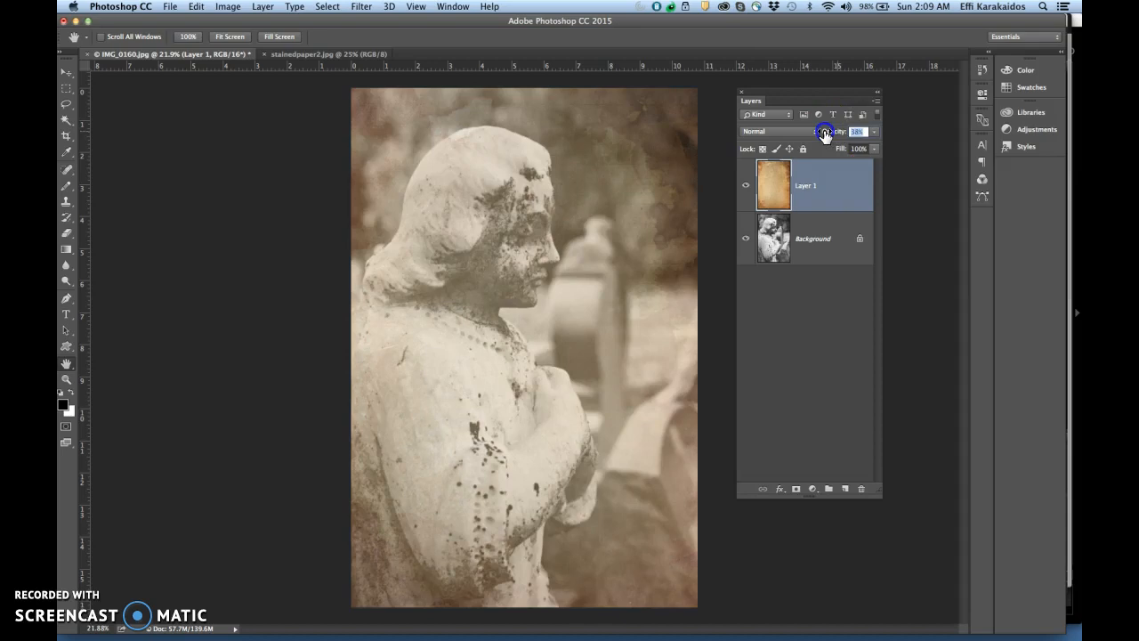
Raise the paper texture layer's opacity back to 100% and enlarge the Layers panel
left_click_drag(825, 133, 876, 133)
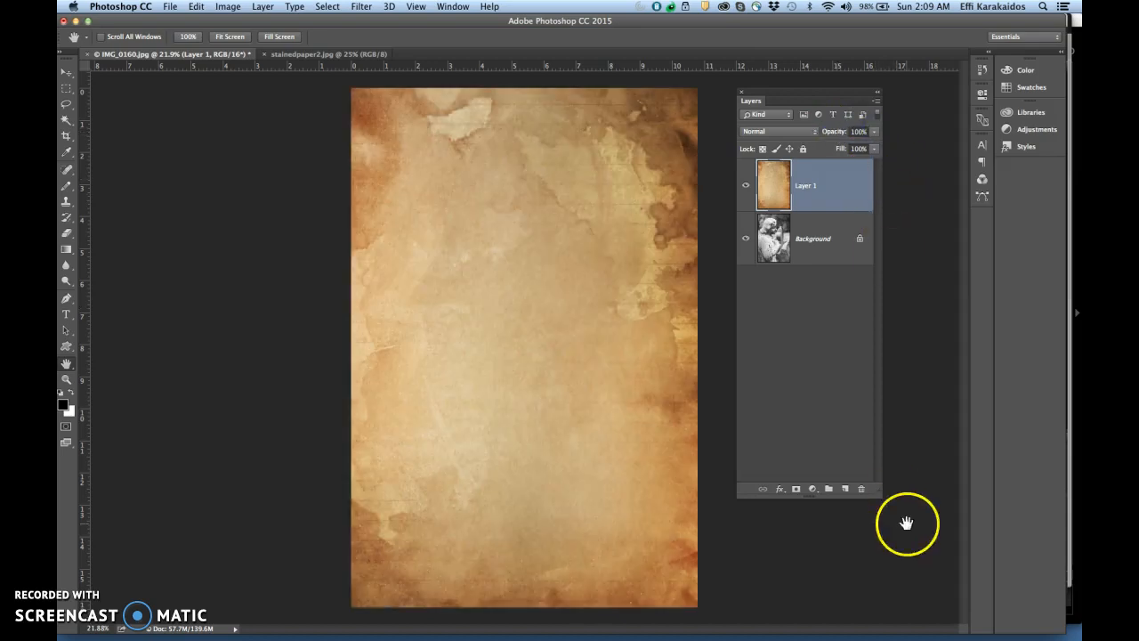
left_click_drag(881, 493, 932, 556)
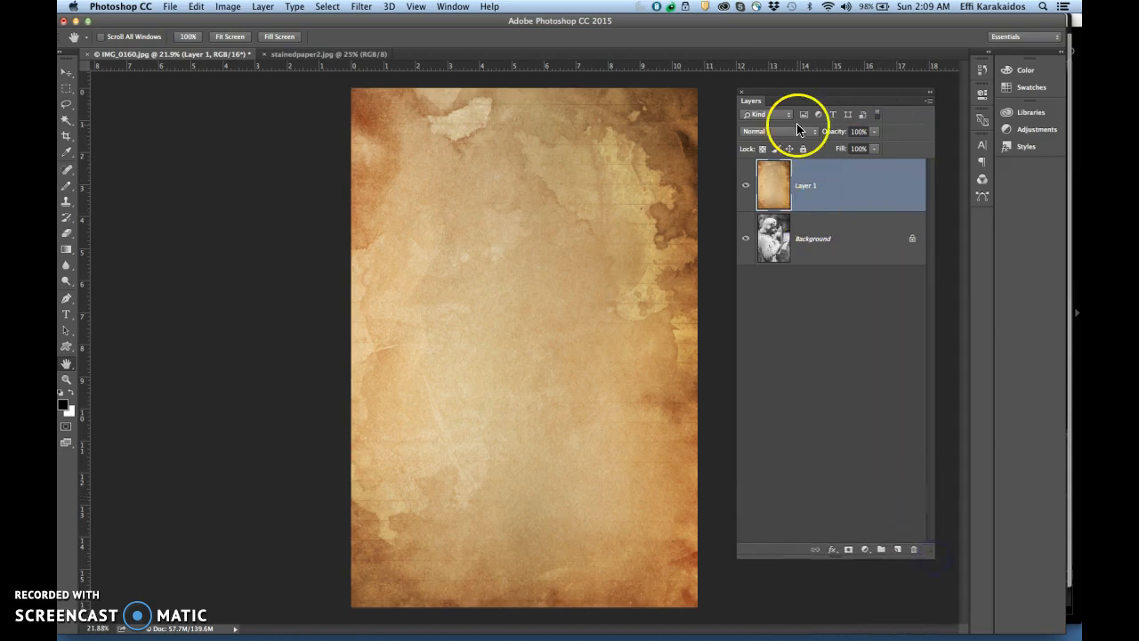
left_click(811, 133)
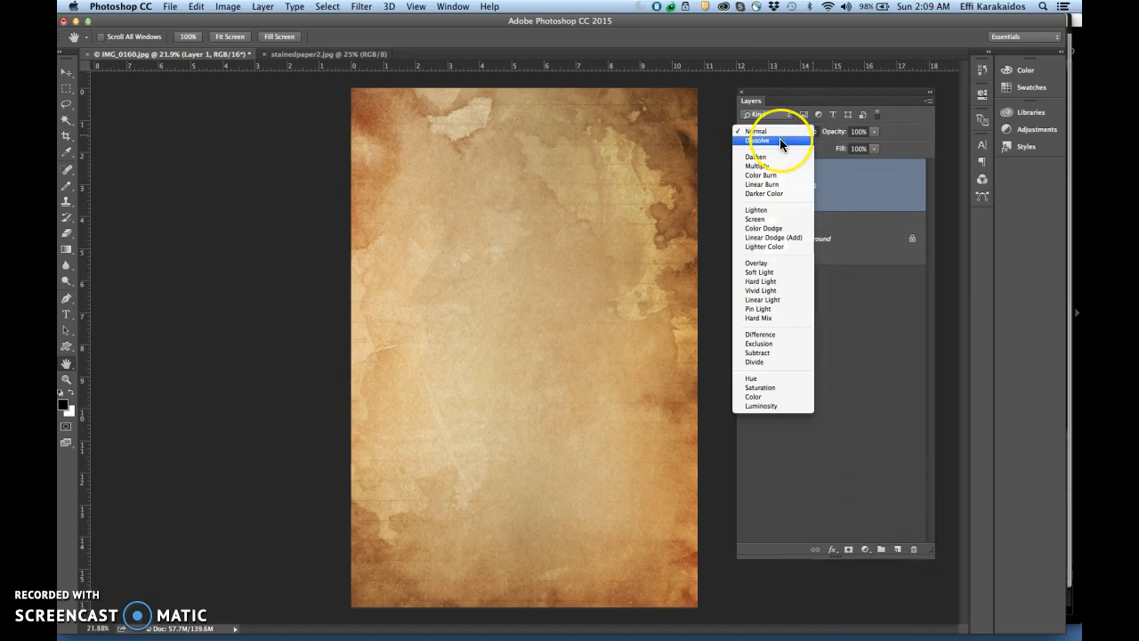
left_click(824, 149)
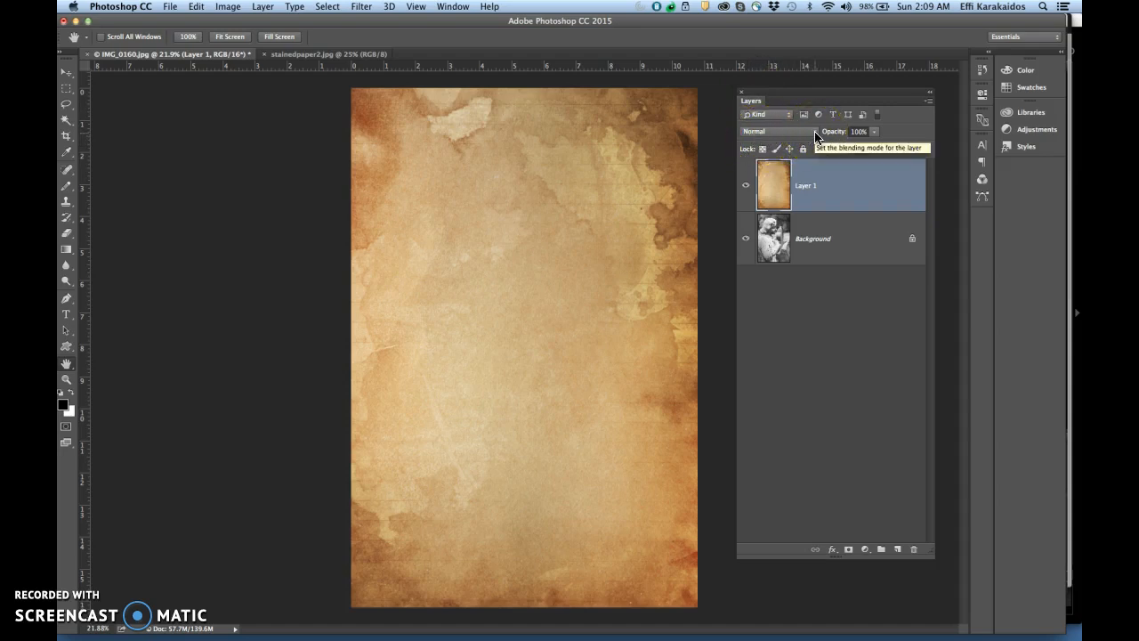
Try the Dissolve, Darken, Multiply, Color Burn, Linear Burn and Darker Color blend modes in turn on the paper texture layer
left_click(816, 135)
left_click(787, 144)
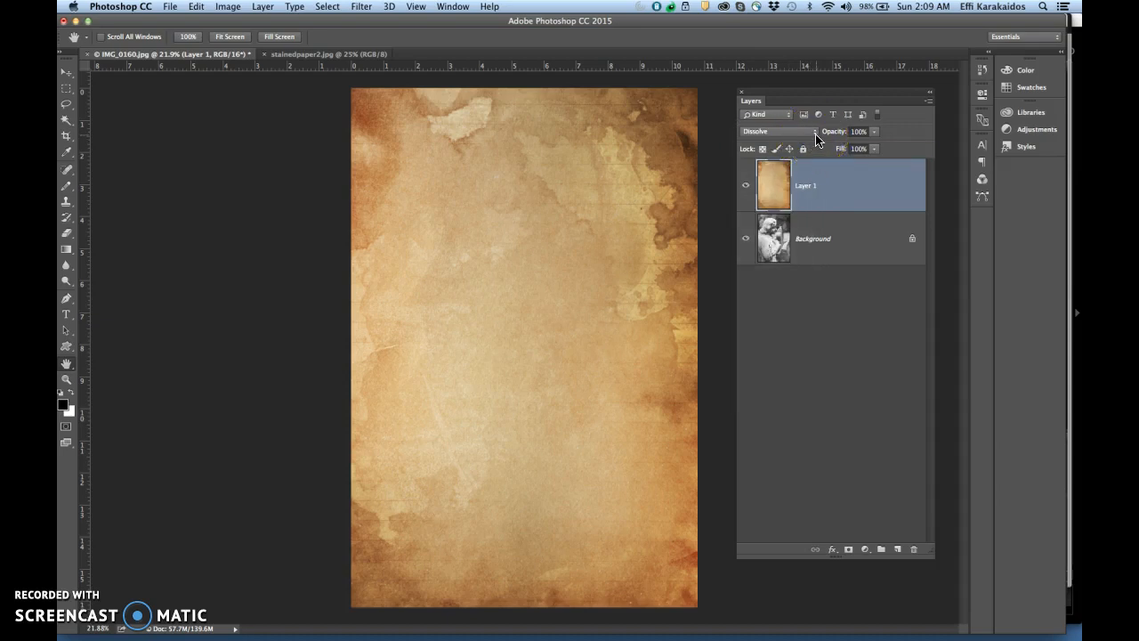
left_click(814, 133)
left_click(790, 147)
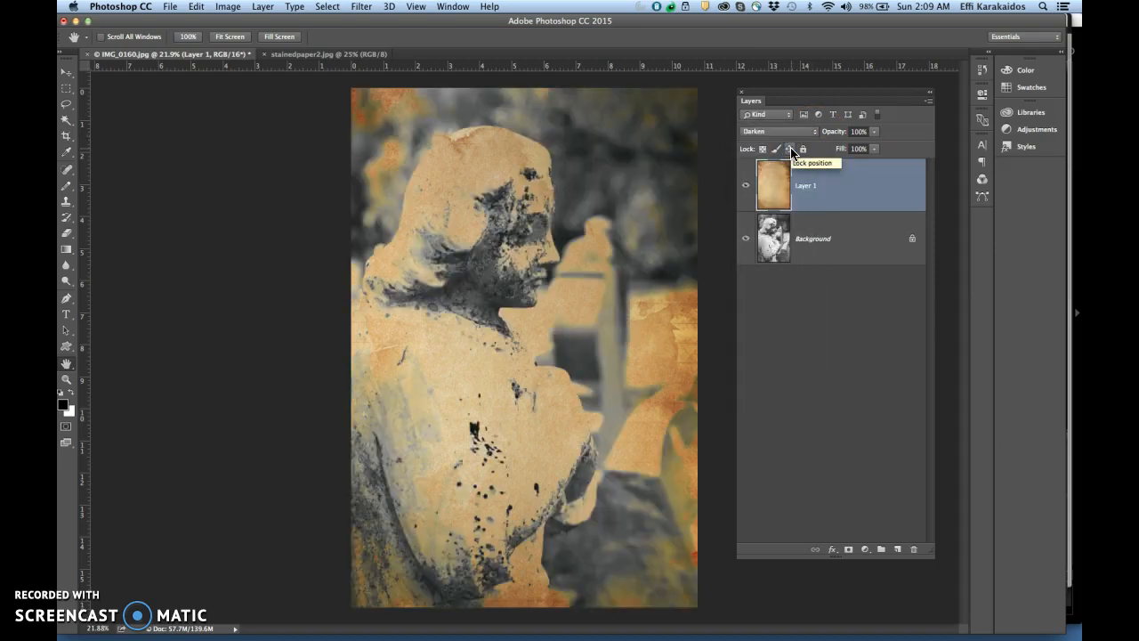
left_click(814, 132)
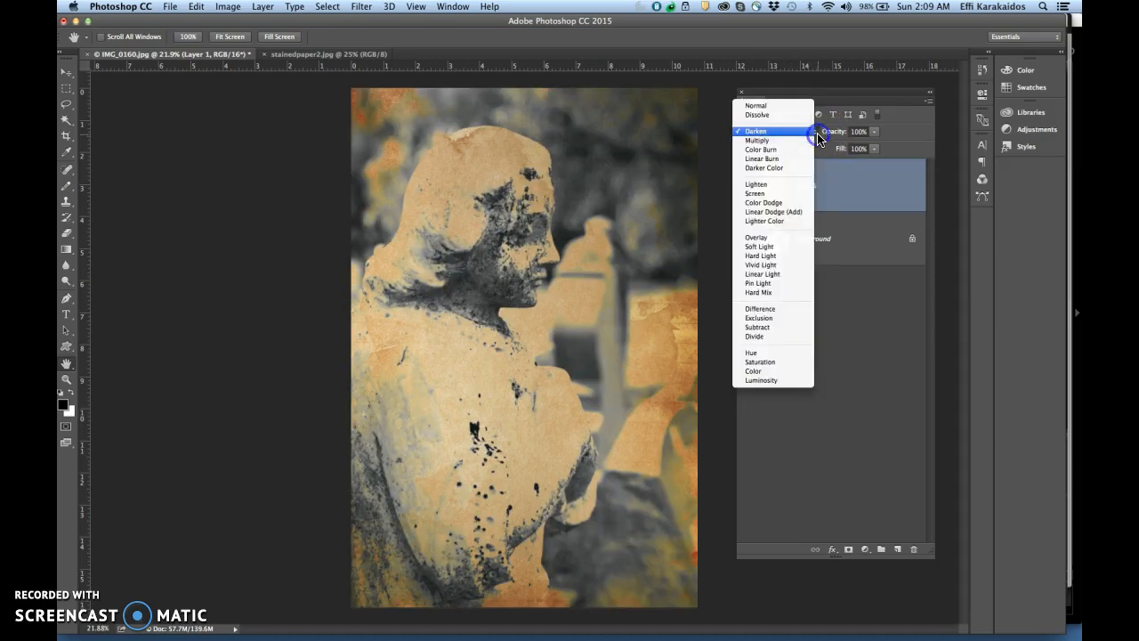
left_click(798, 142)
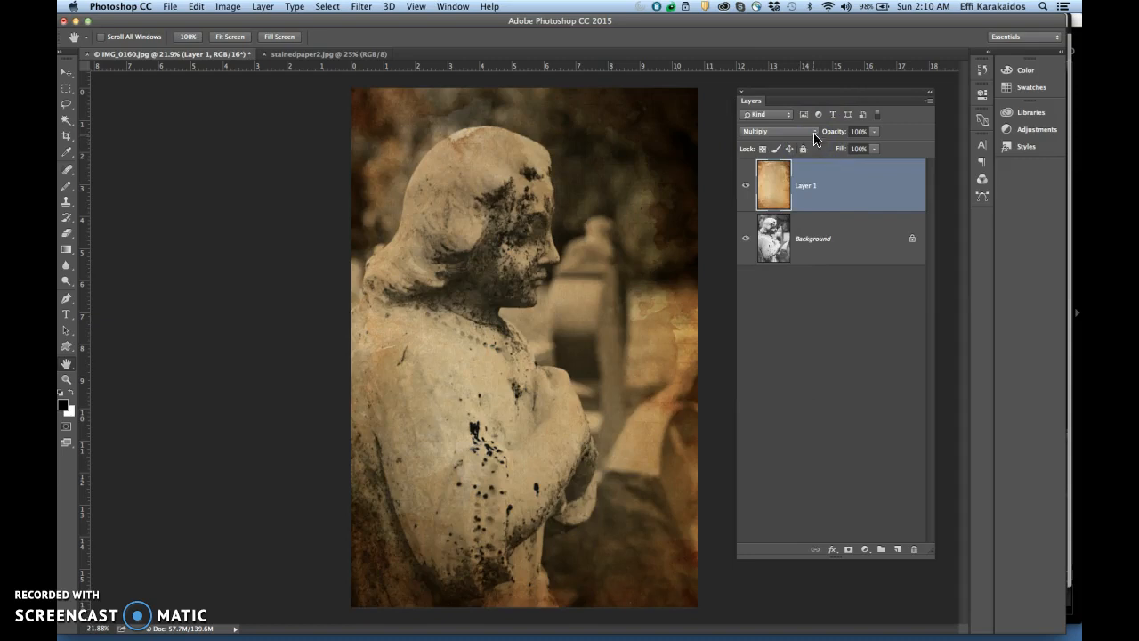
left_click(813, 133)
left_click(806, 141)
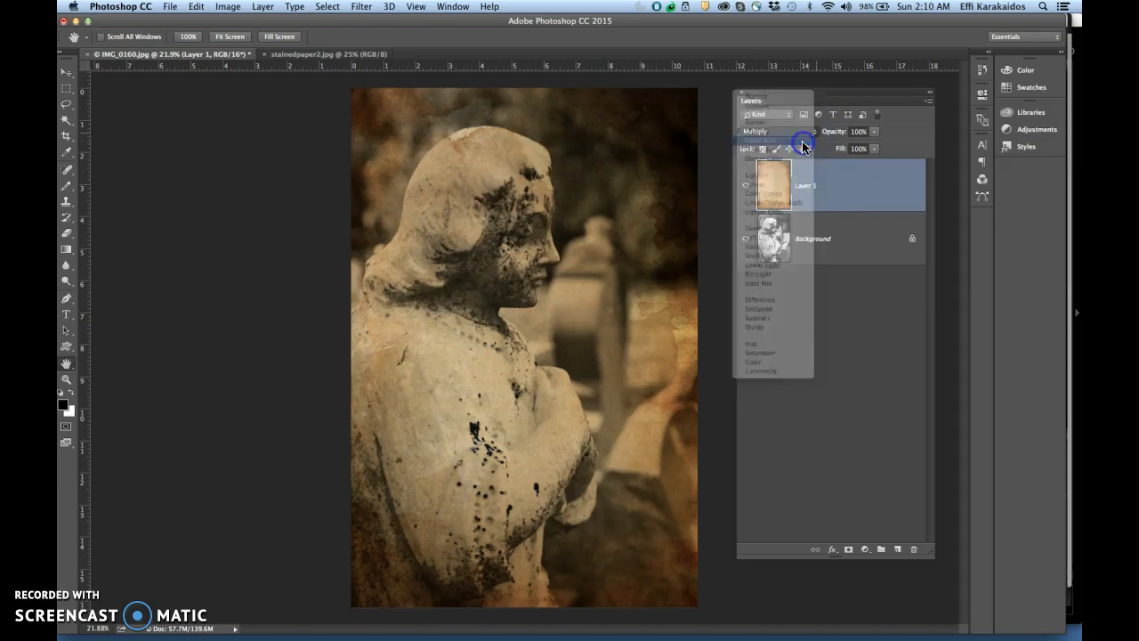
left_click(807, 133)
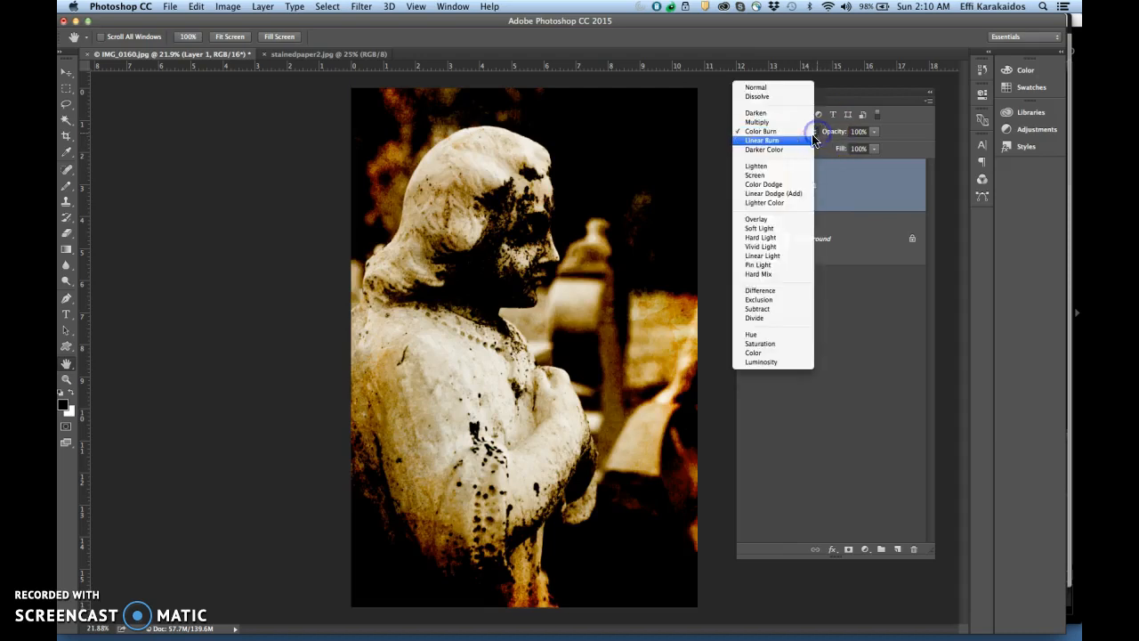
left_click(799, 146)
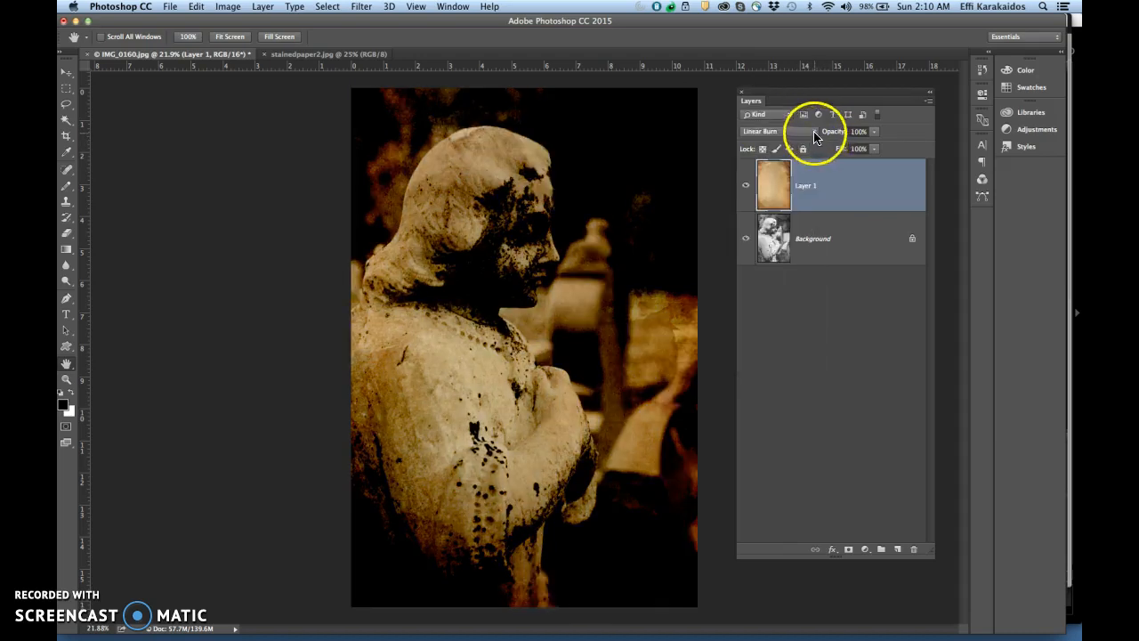
left_click(813, 133)
left_click(806, 141)
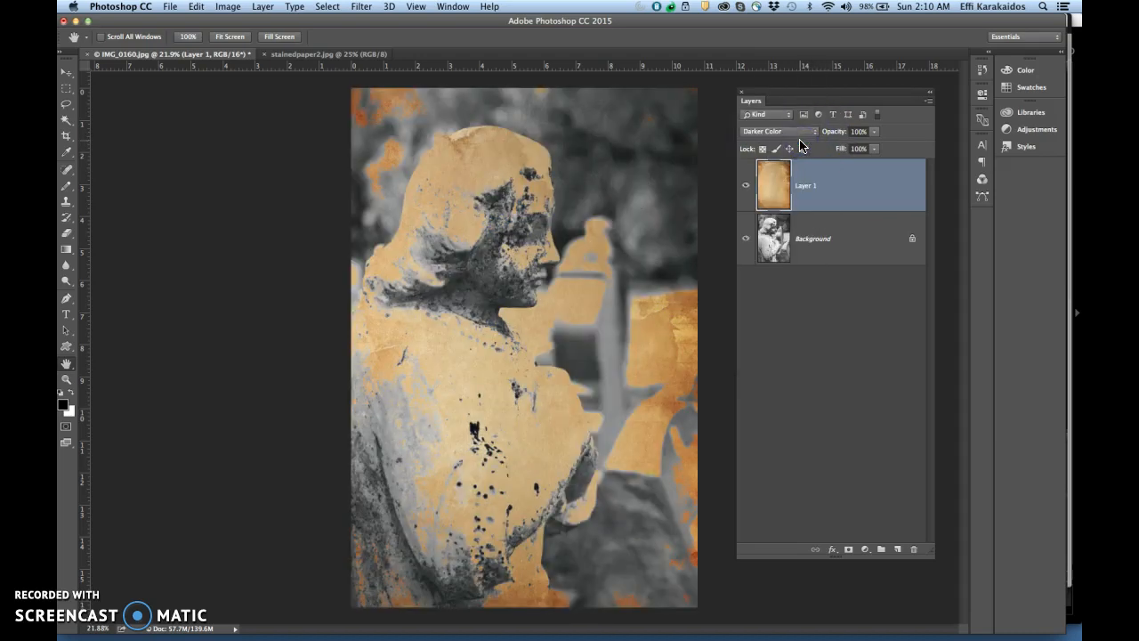
Try the Lighten, Screen, Color Dodge, Linear Dodge (Add) and Lighter Color blend modes in turn on the paper texture layer
left_click(819, 133)
left_click(806, 146)
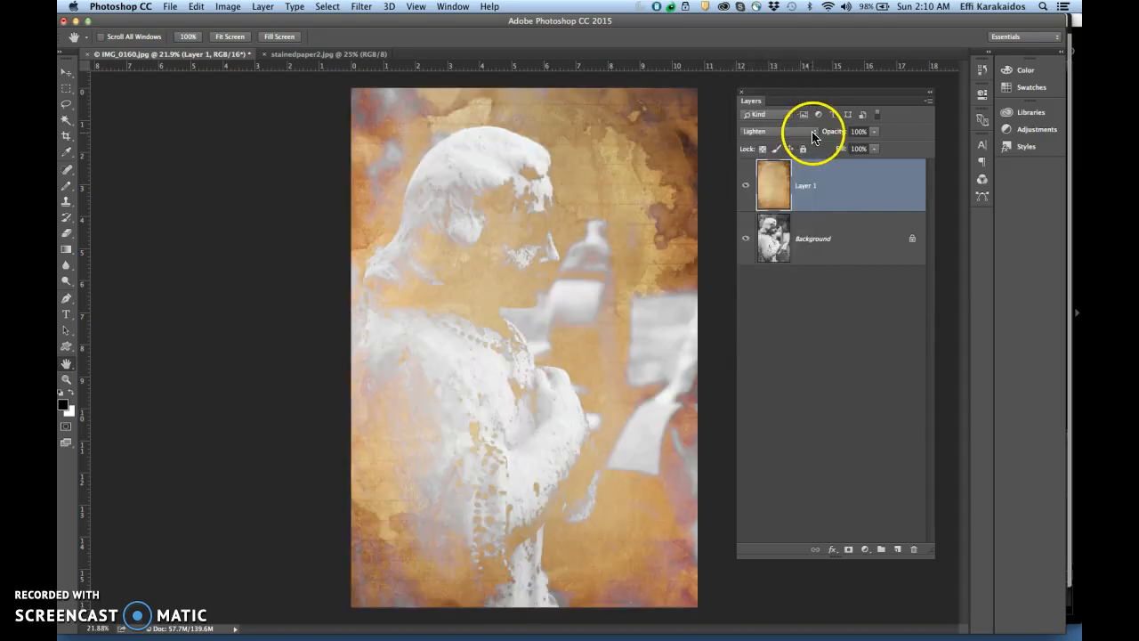
left_click(811, 136)
left_click(801, 143)
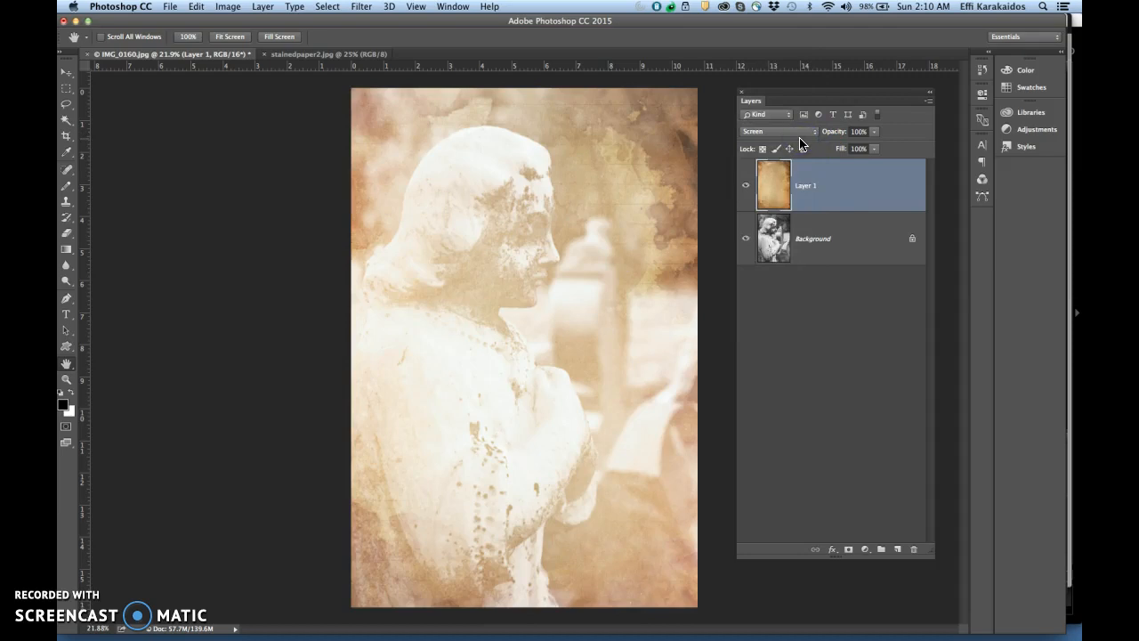
left_click(813, 132)
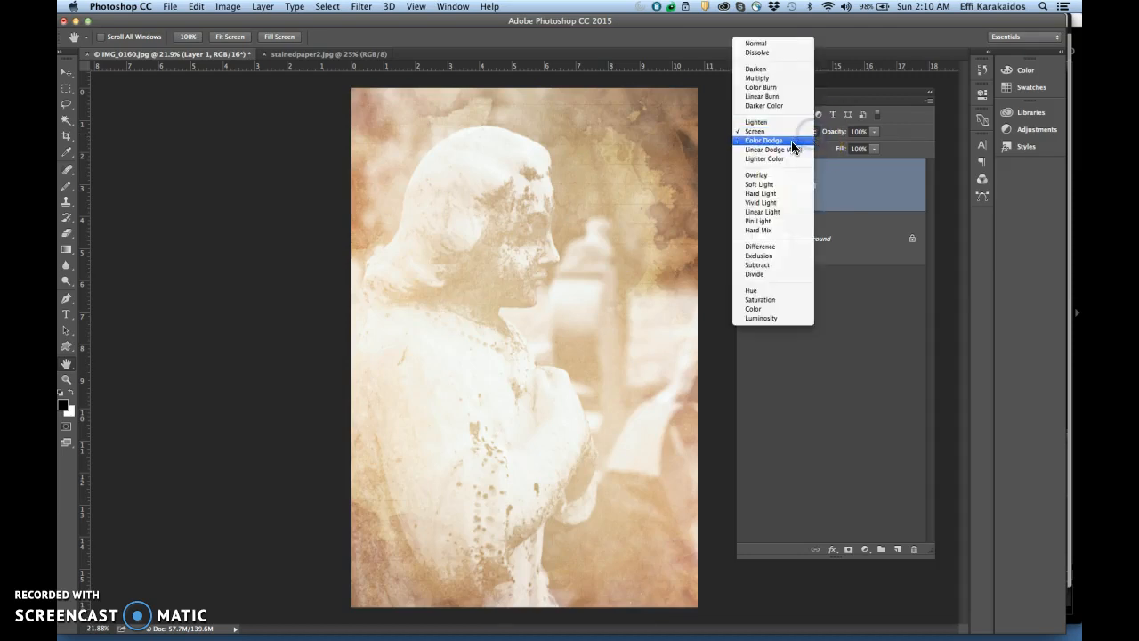
left_click(793, 143)
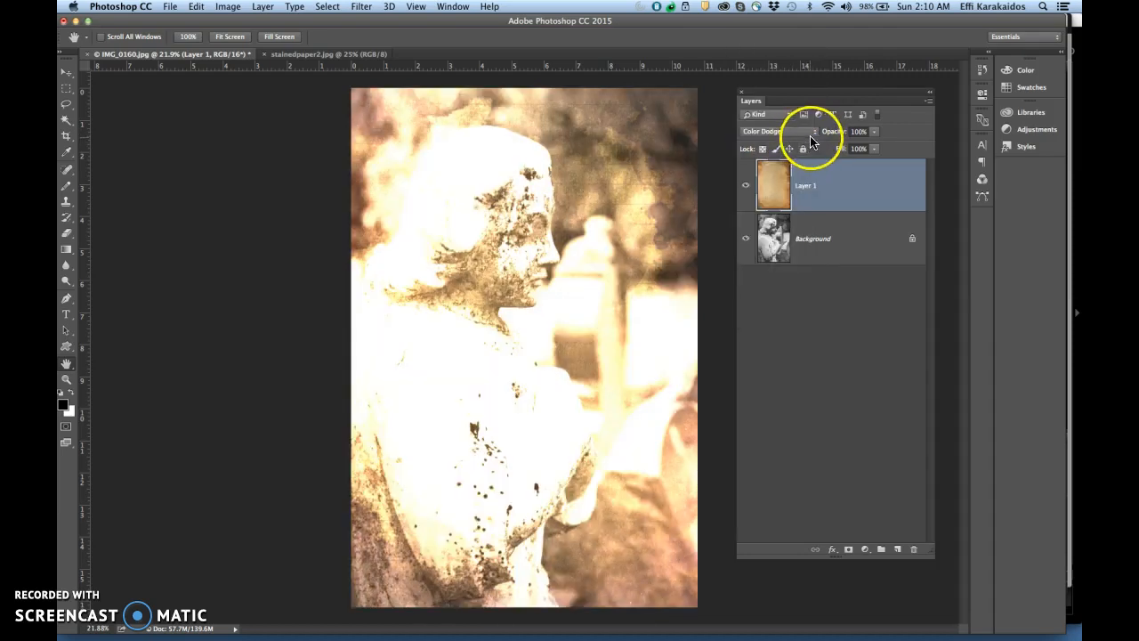
left_click(811, 131)
left_click(801, 142)
left_click(811, 132)
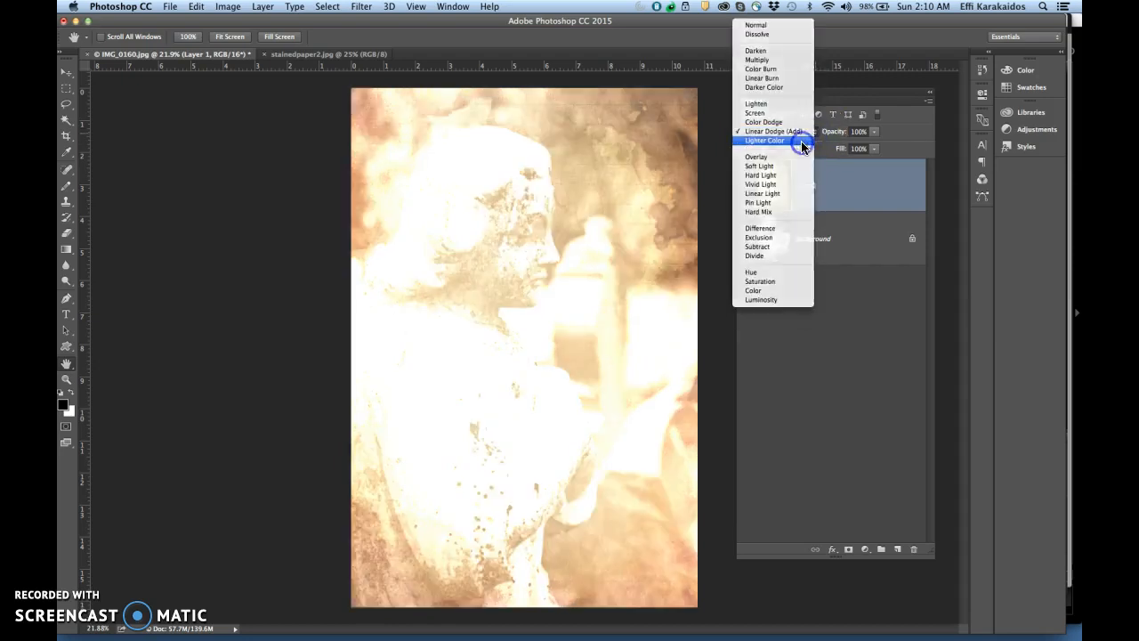
left_click(801, 140)
Try the Overlay, Soft Light, Hard Light, Vivid Light, Linear Light, Pin Light and Hard Mix blend modes on the paper texture layer
left_click(814, 134)
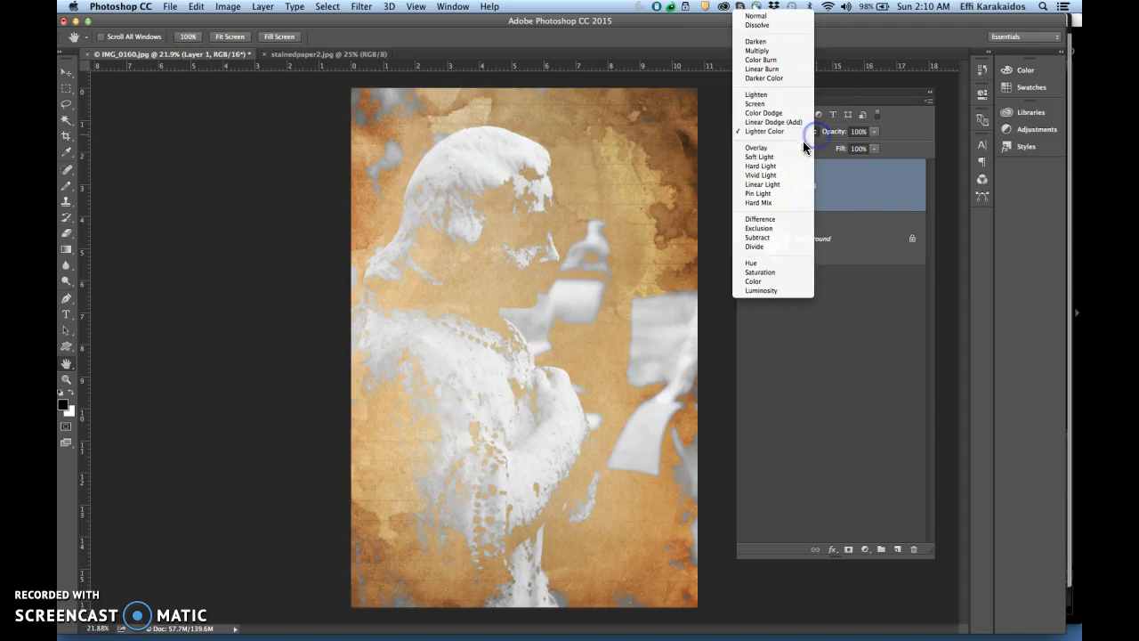
left_click(803, 148)
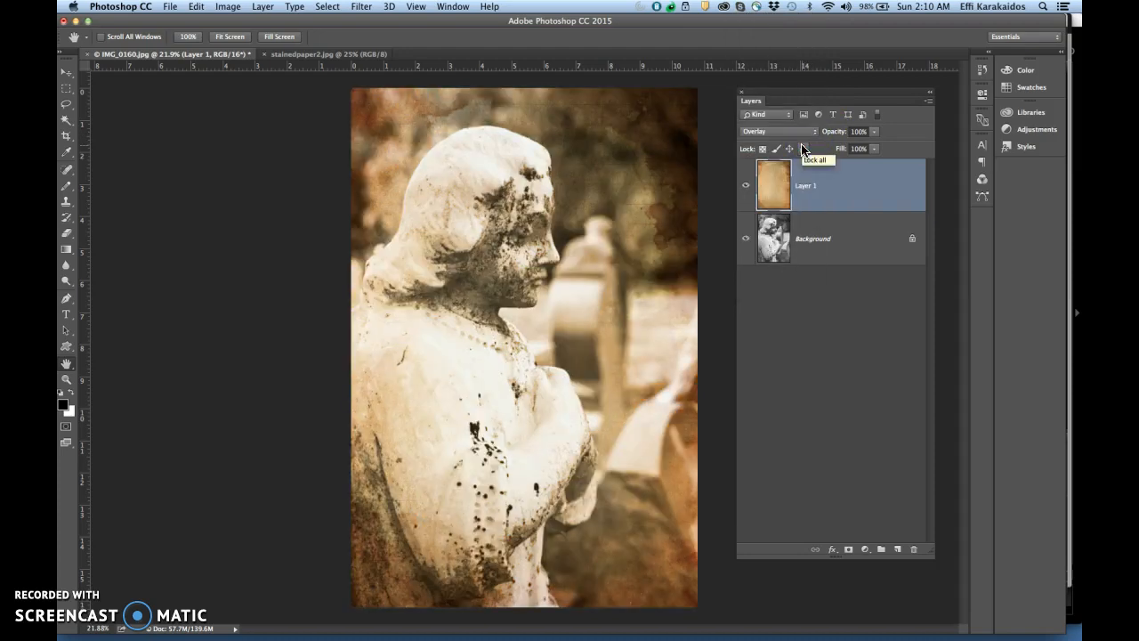
left_click(818, 135)
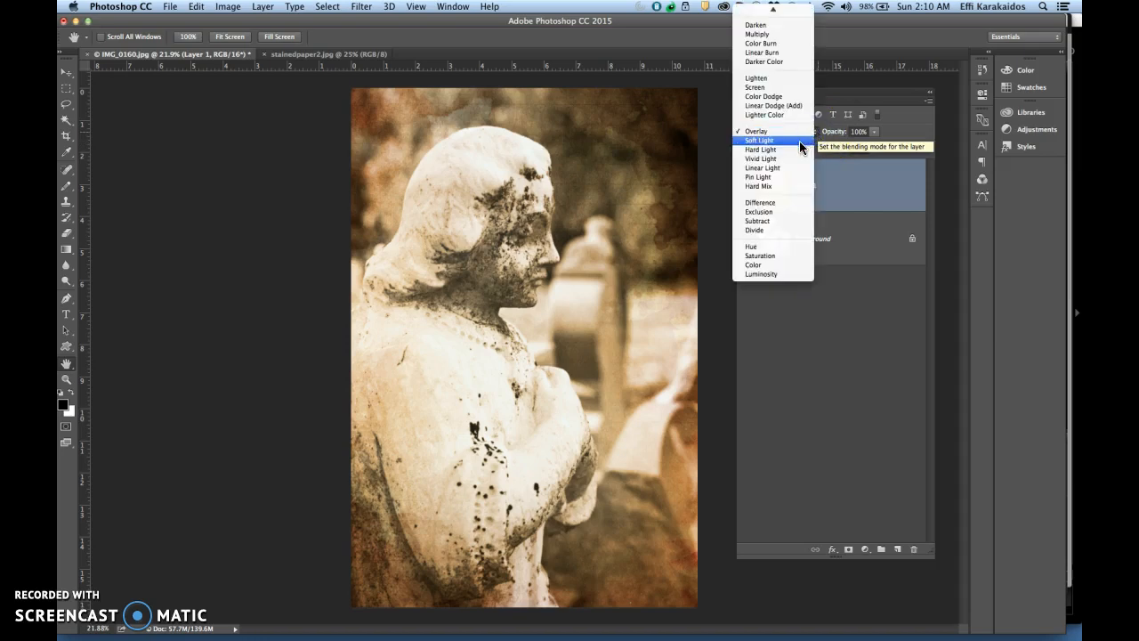
left_click(799, 141)
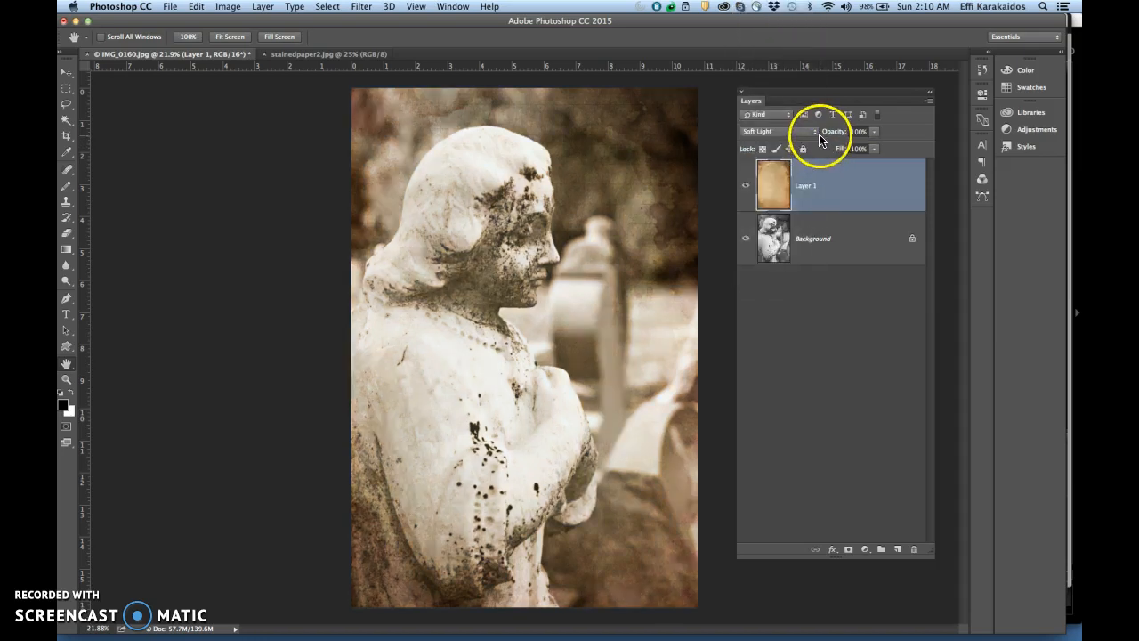
left_click(812, 132)
left_click(808, 140)
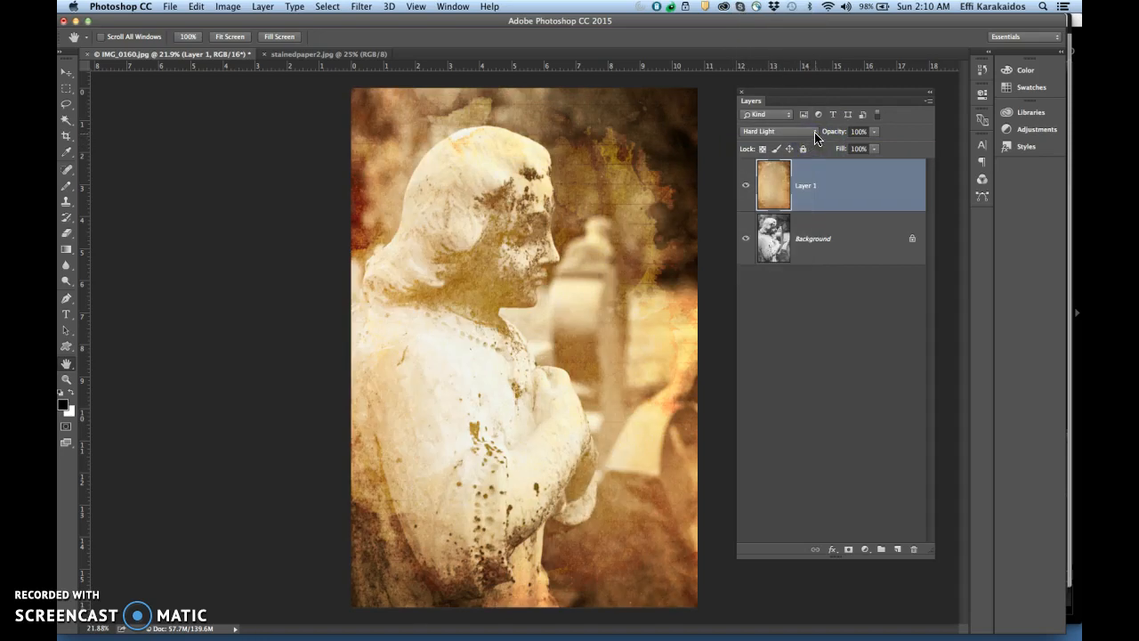
left_click(815, 138)
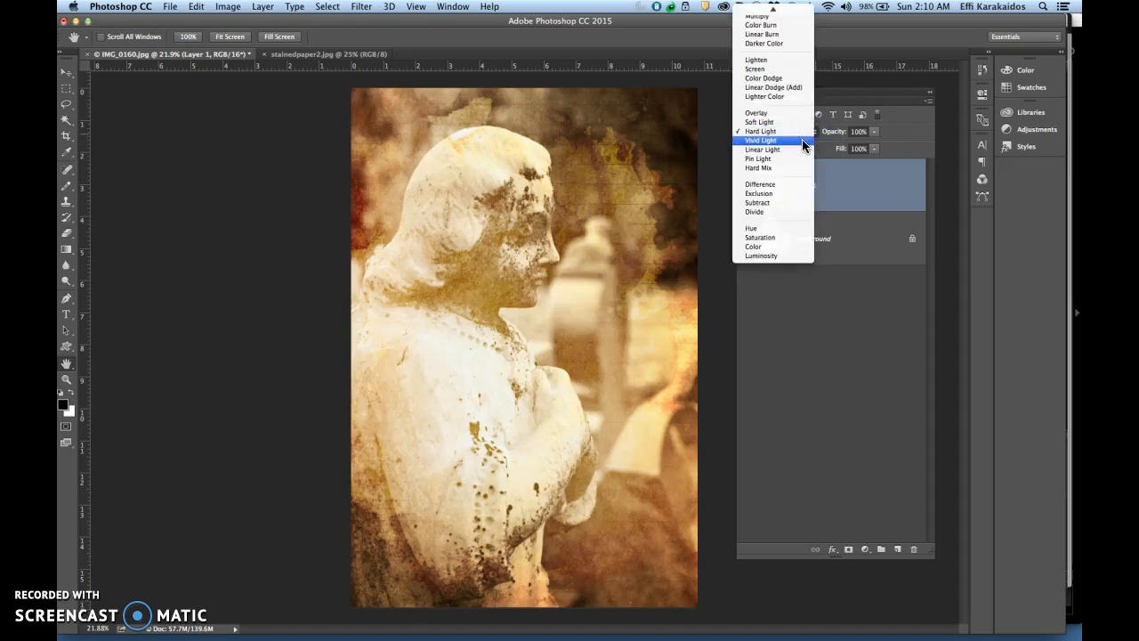
left_click(802, 139)
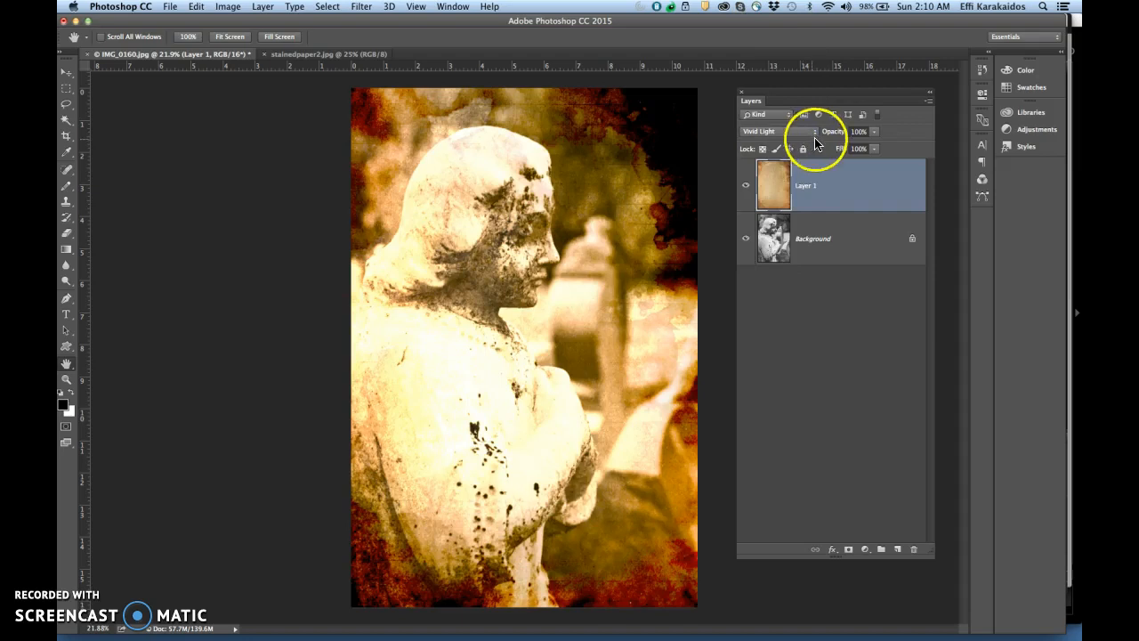
left_click(814, 131)
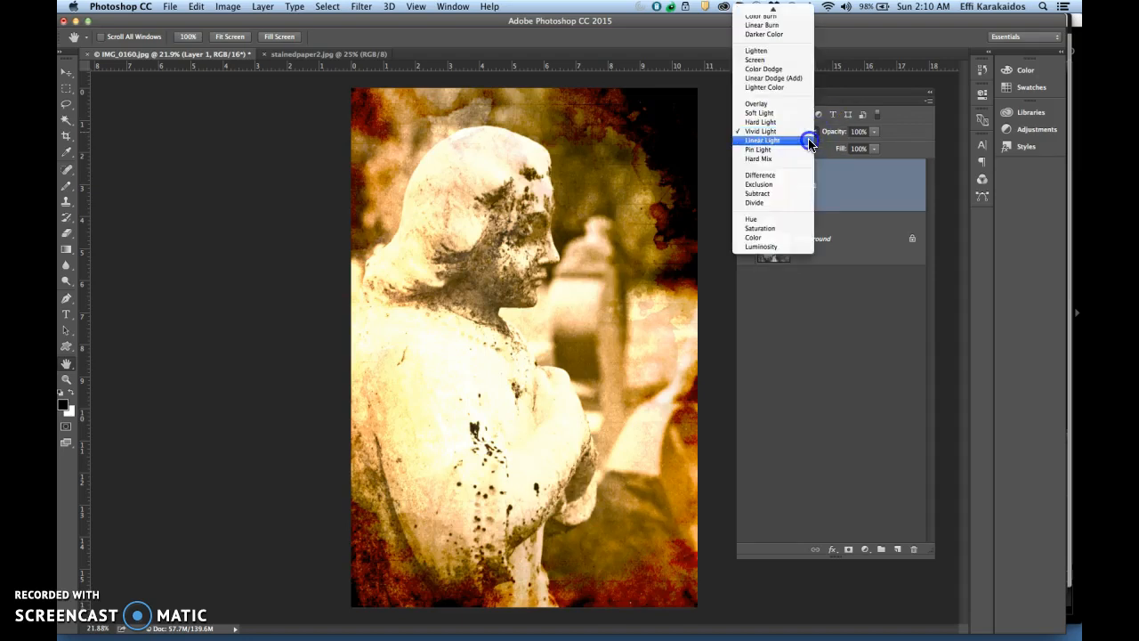
left_click(807, 138)
left_click(814, 130)
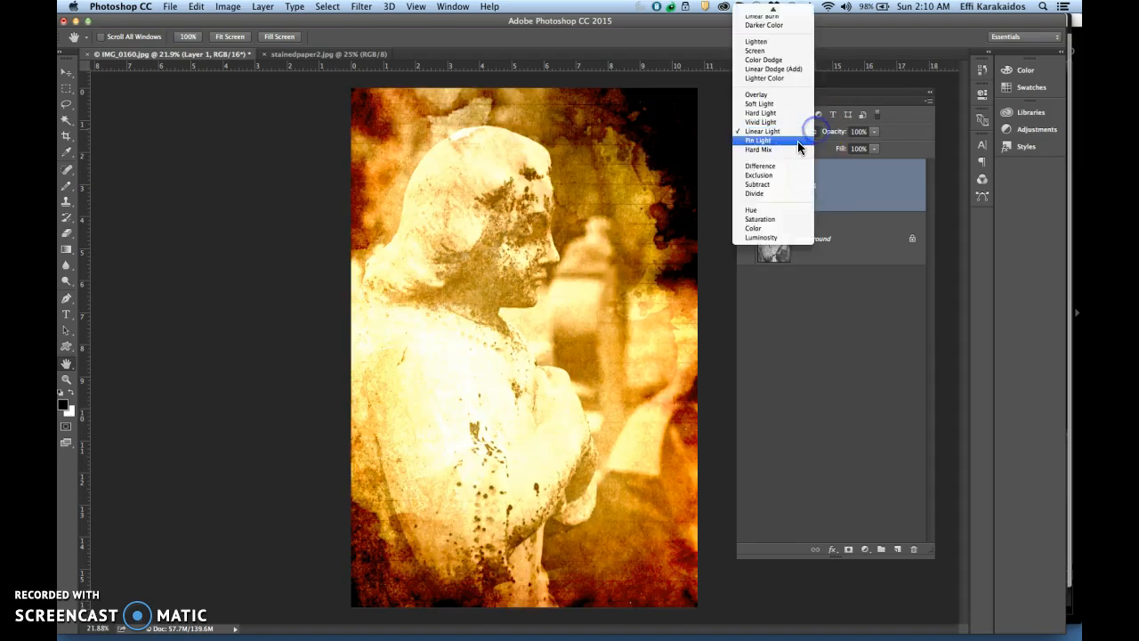
left_click(798, 147)
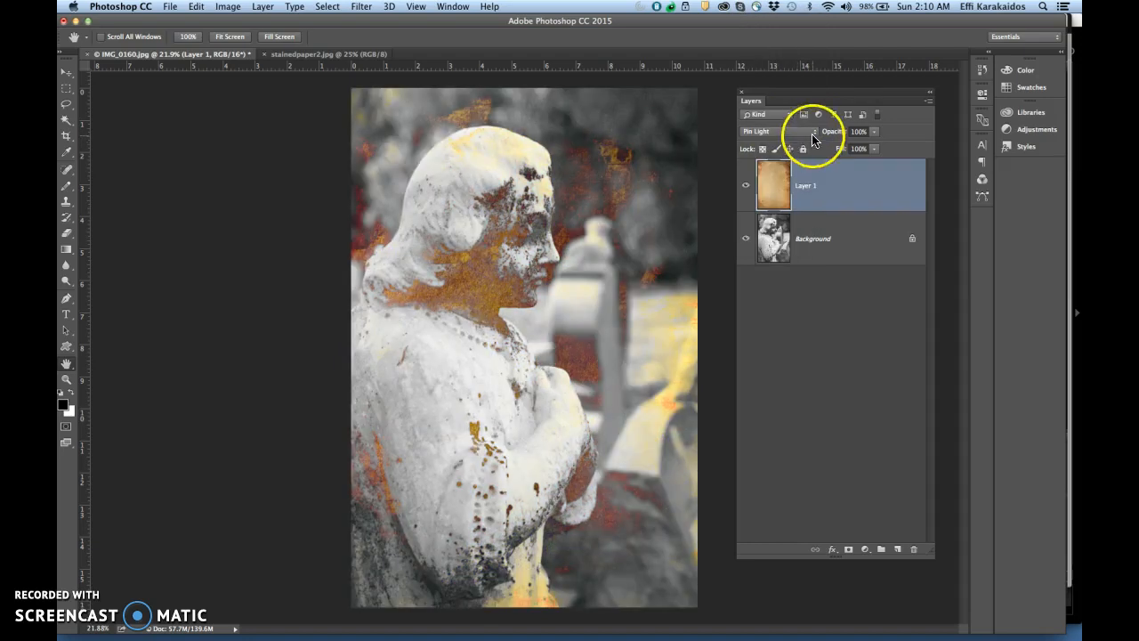
left_click(813, 130)
left_click(801, 141)
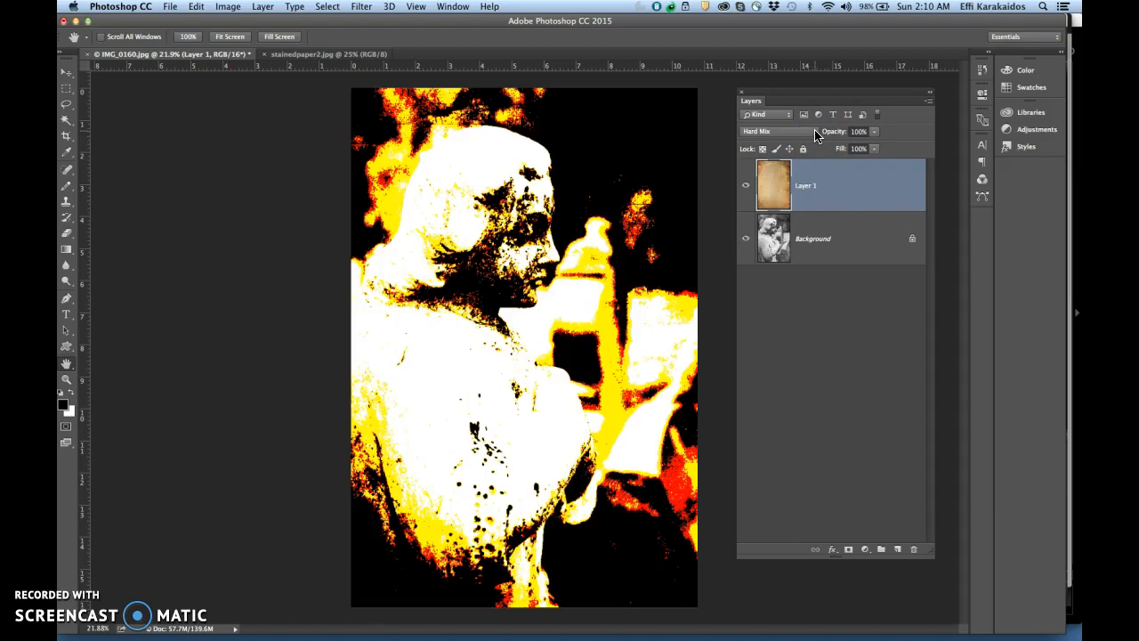
Compare the Overlay and Multiply blend modes on the paper texture layer
left_click(815, 133)
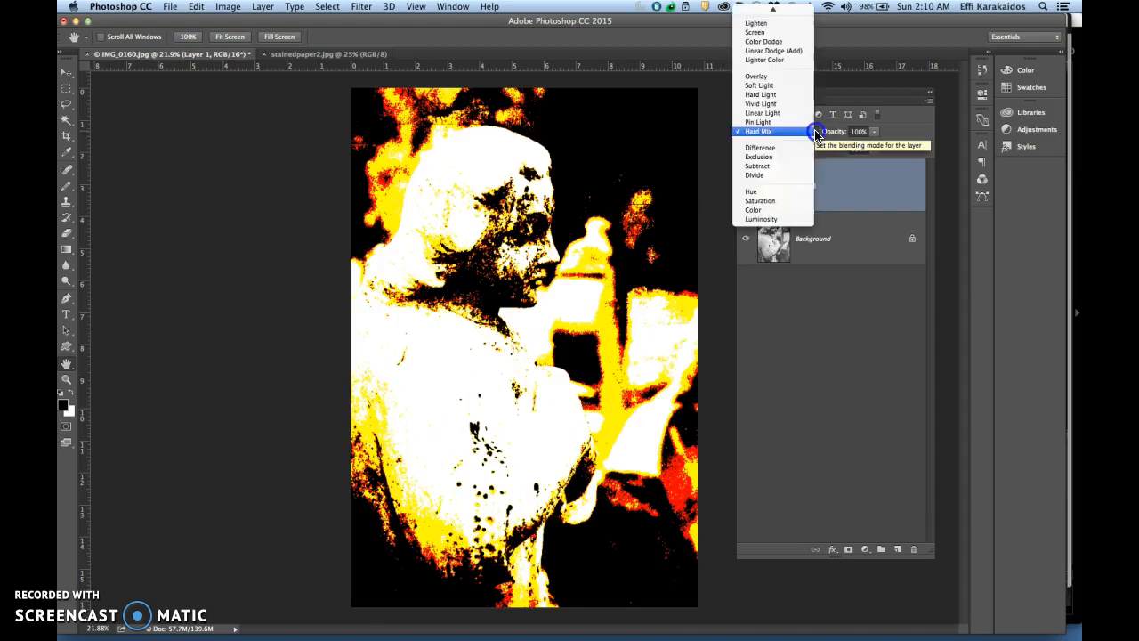
left_click(794, 83)
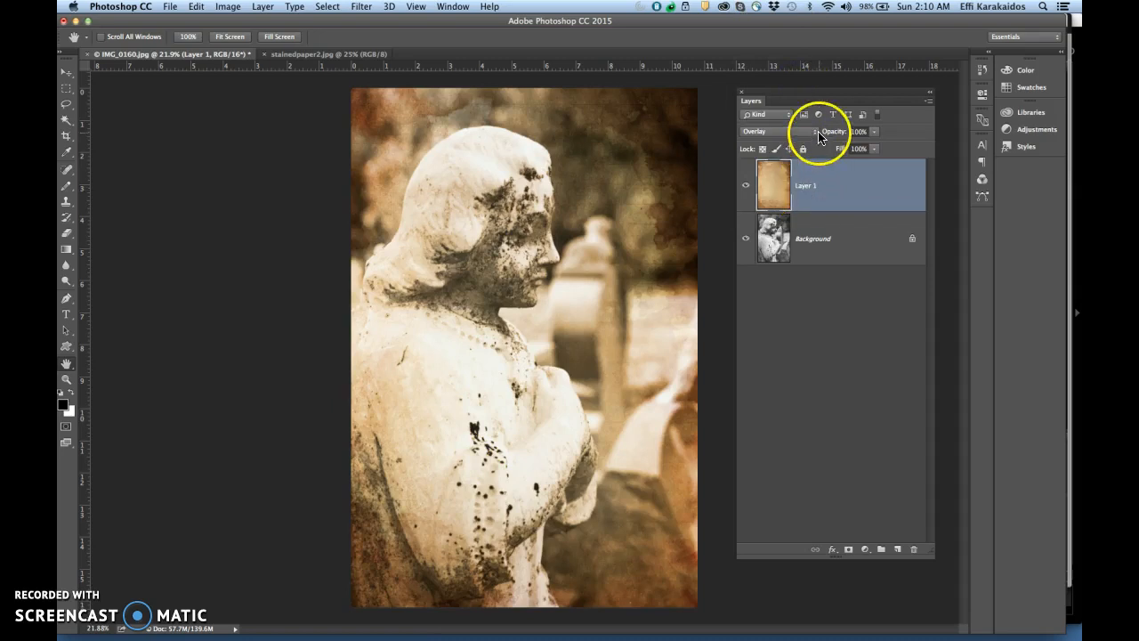
left_click(818, 135)
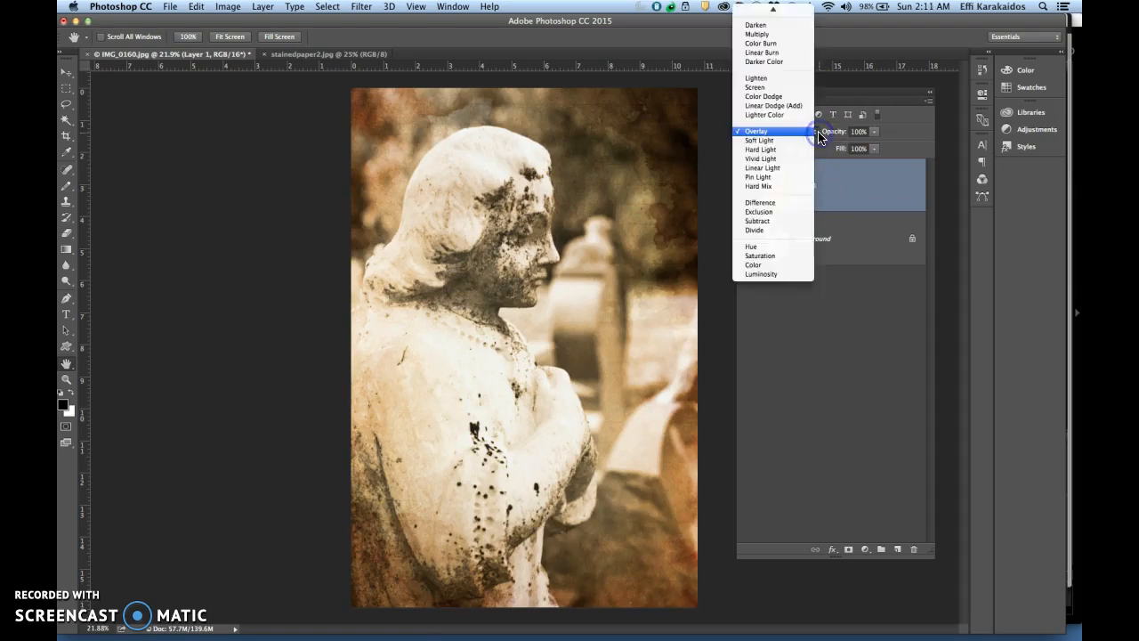
left_click(788, 41)
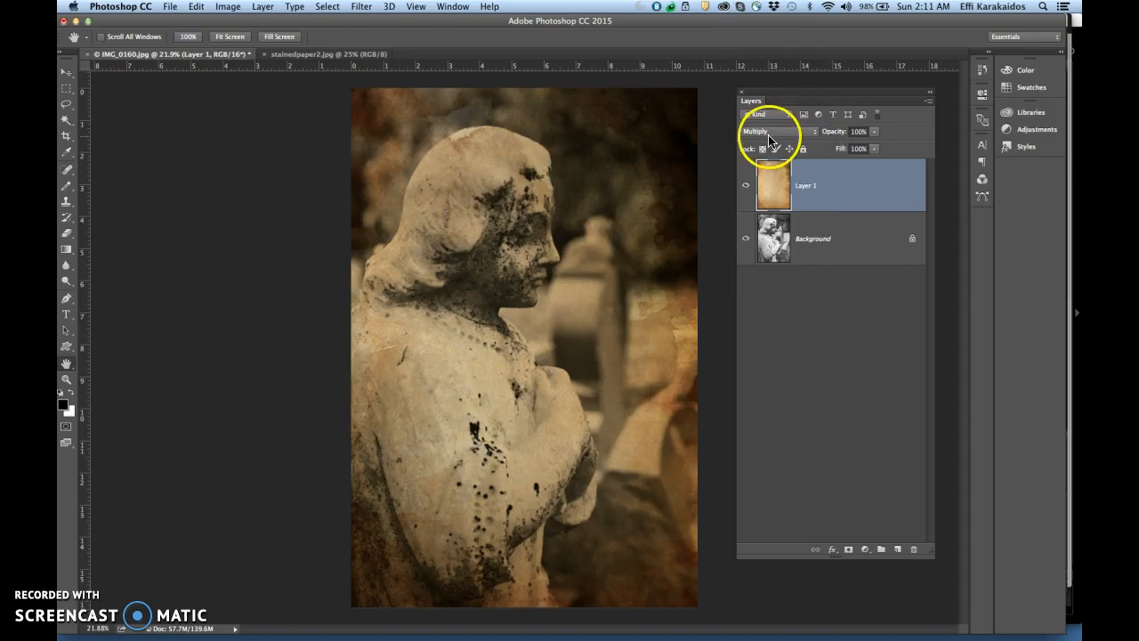
Set the paper texture layer's blend mode to Overlay and lower its opacity to 84%
left_click(817, 134)
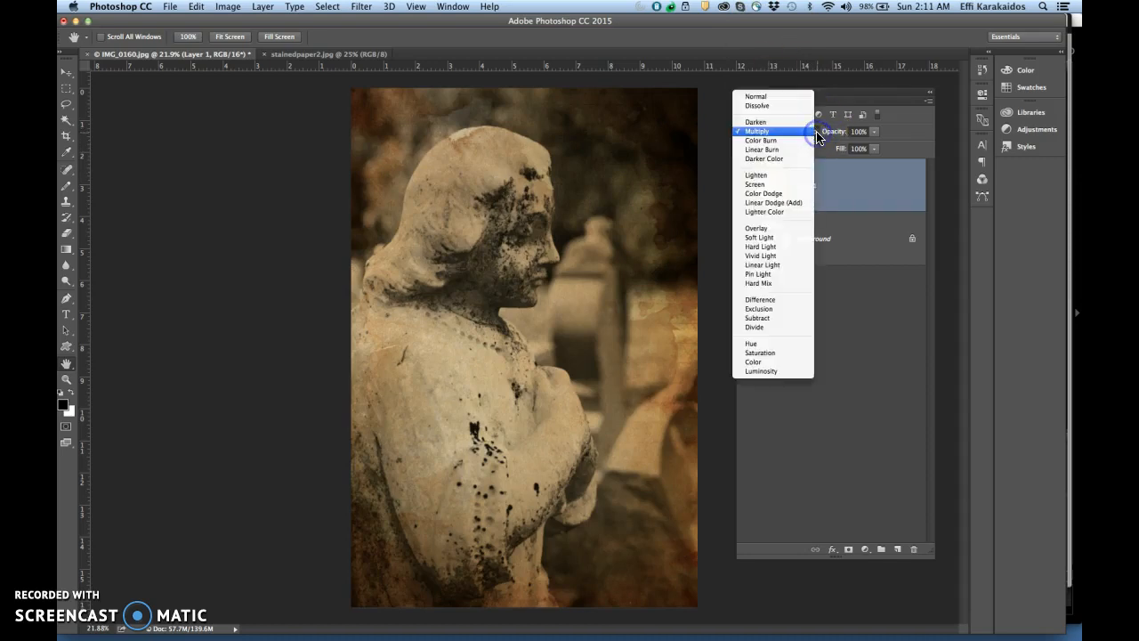
left_click(797, 229)
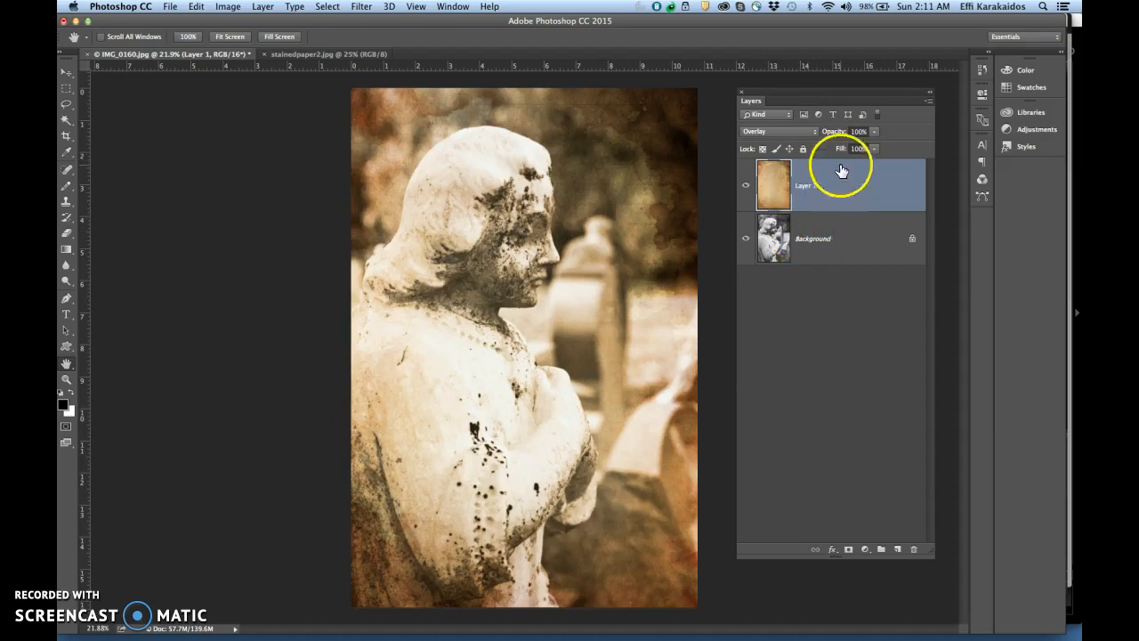
left_click_drag(839, 133, 831, 136)
left_click(841, 412)
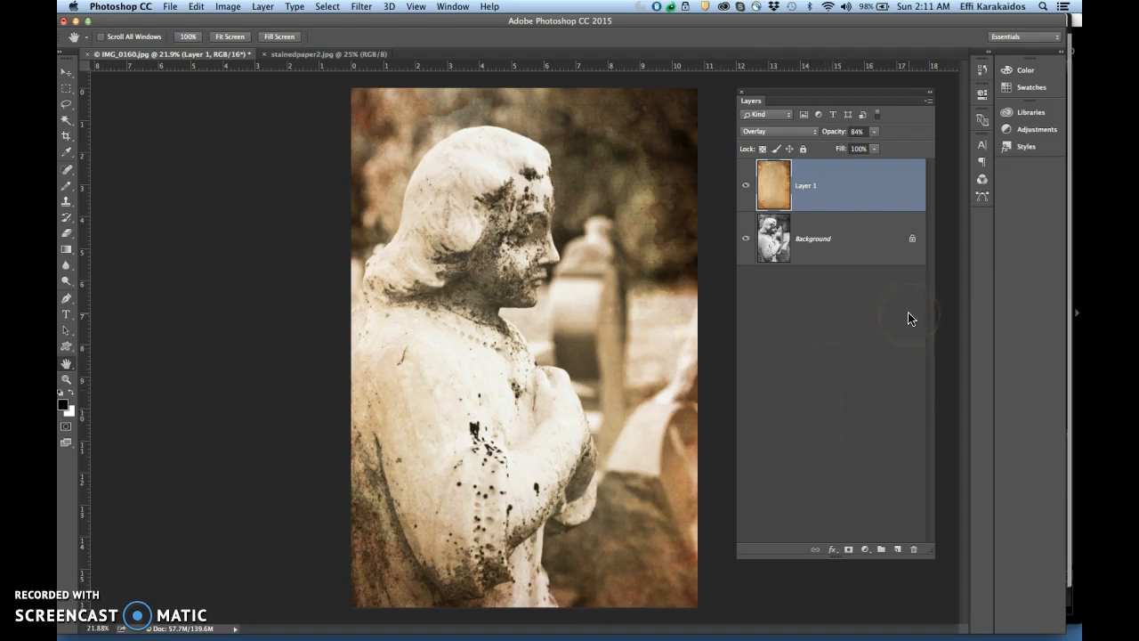
Move the Layers panel closer to the photo and save the angel statue image with its paper texture layer
left_click_drag(809, 94, 786, 92)
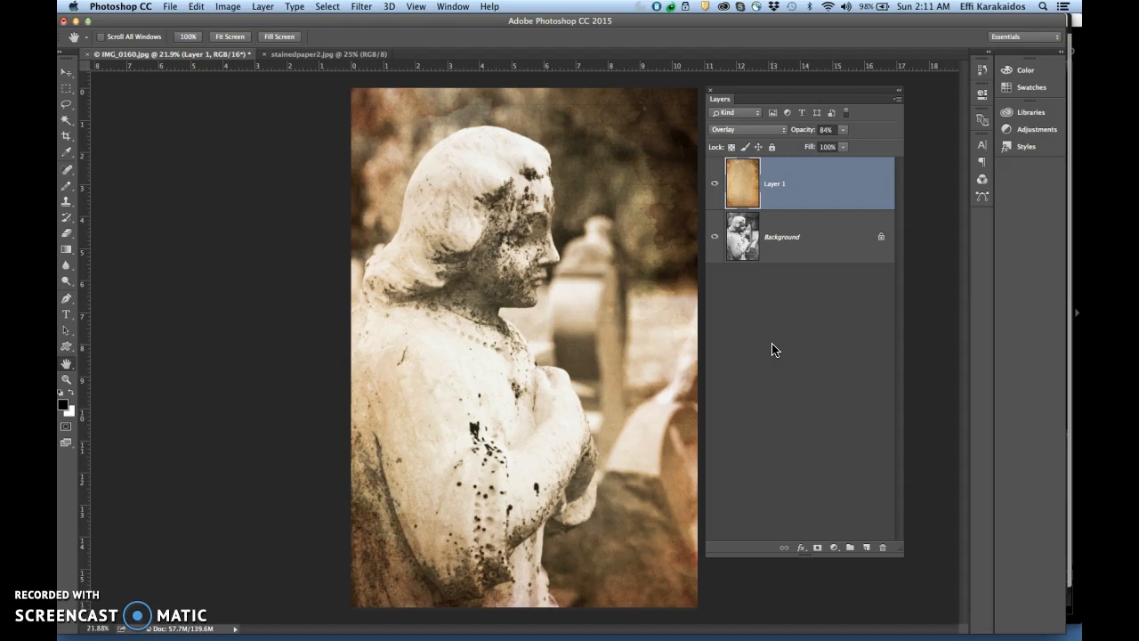
left_click(195, 9)
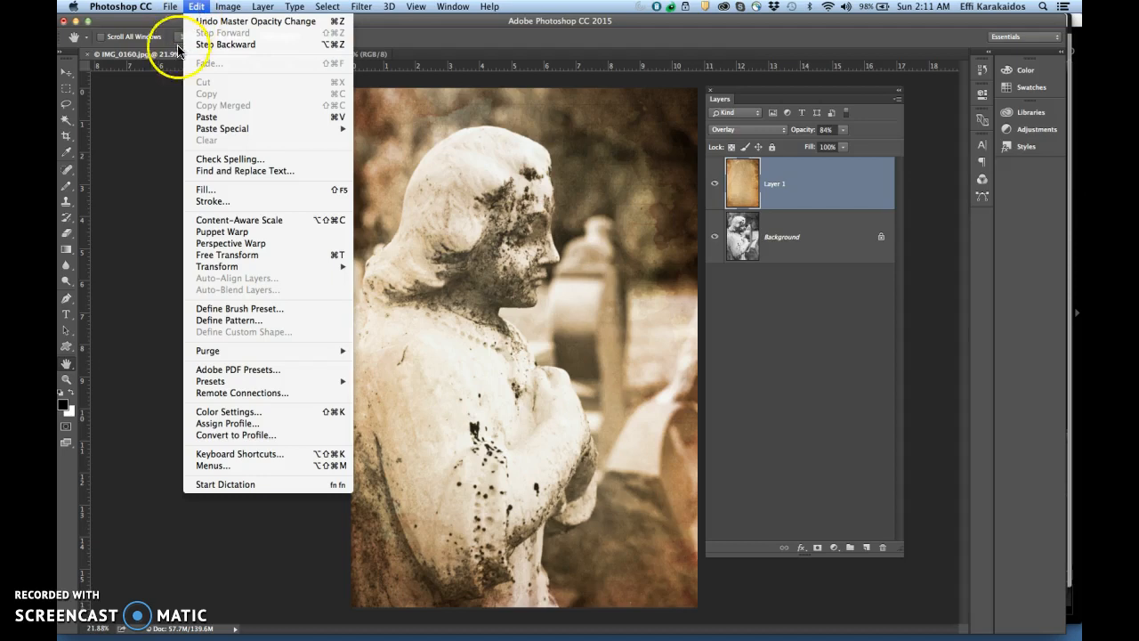
left_click(170, 8)
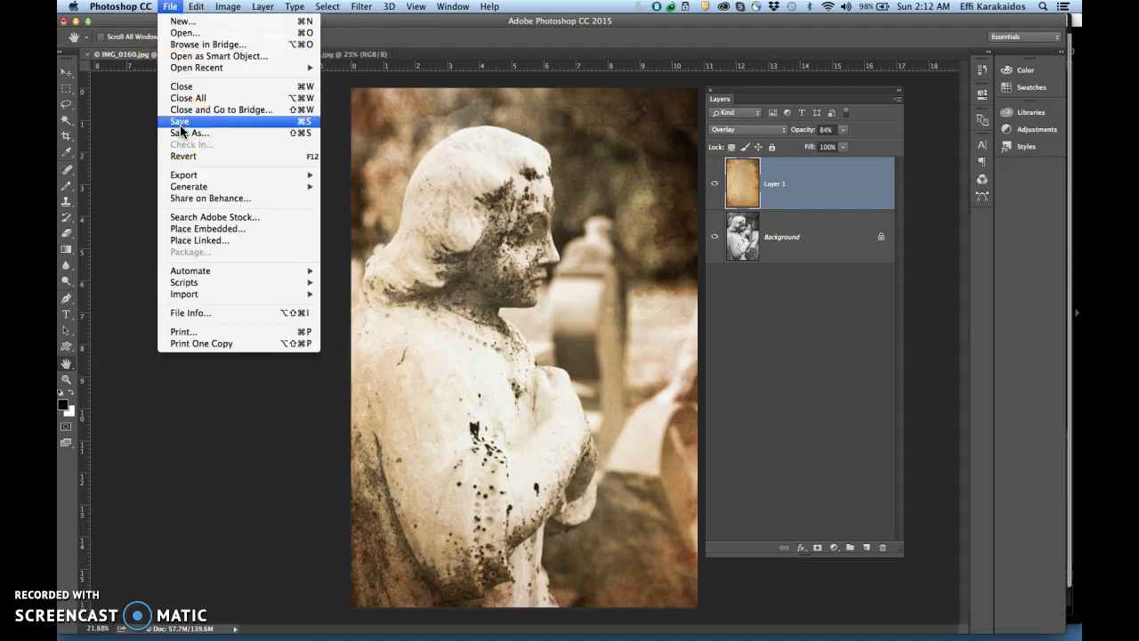
left_click(132, 195)
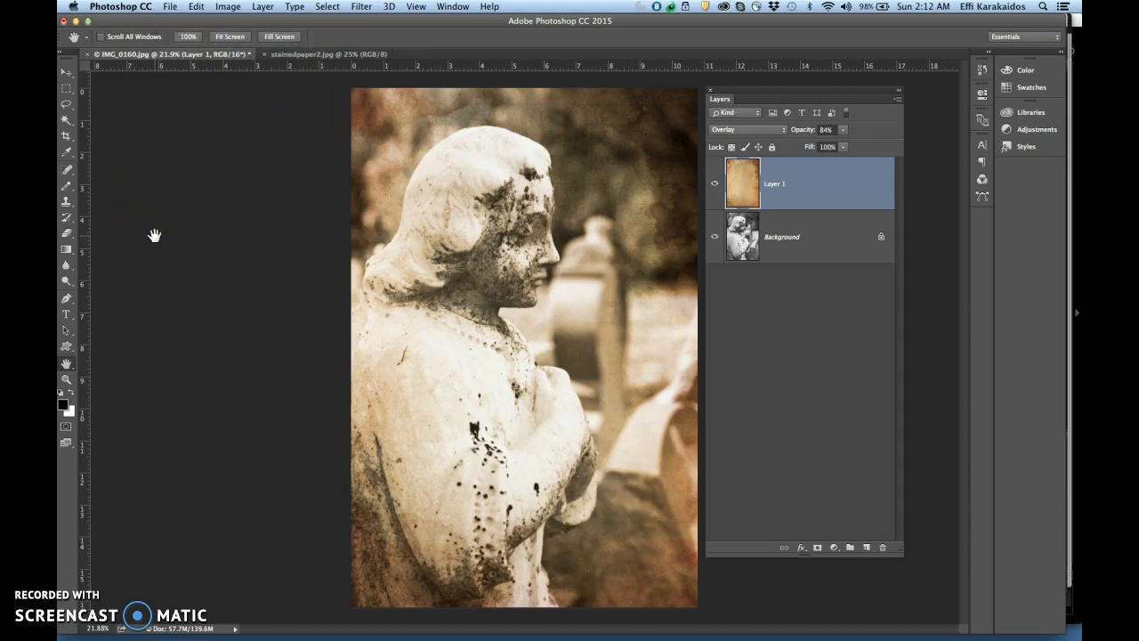
key("super+s")
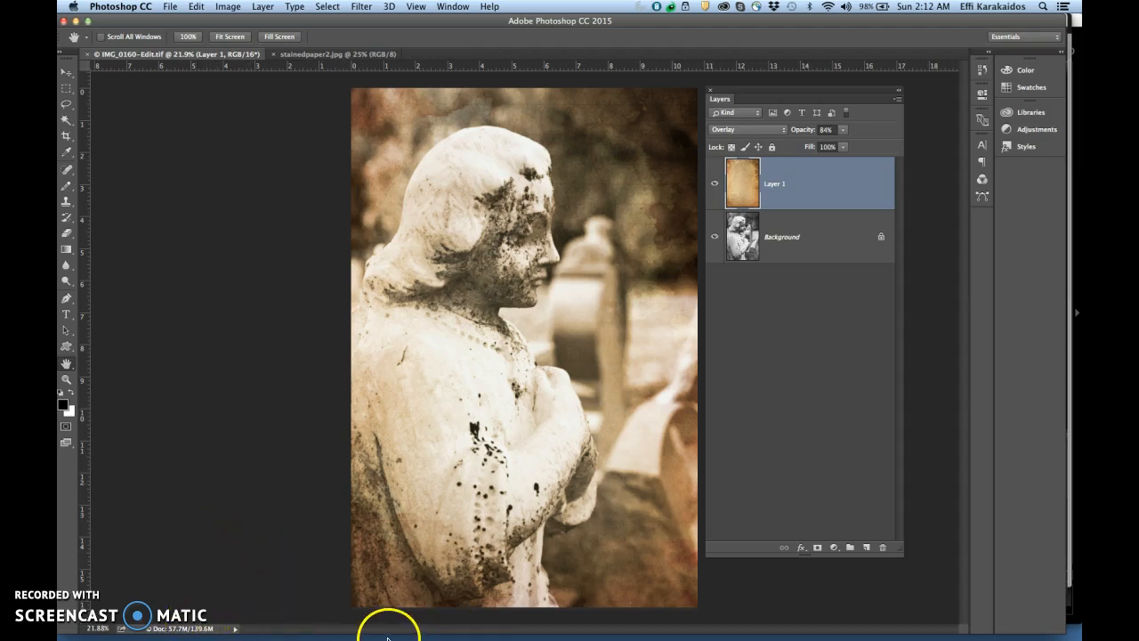
Switch to Lightroom and display the selected textured angel statue photo enlarged in Loupe view
mouse_move(345, 633)
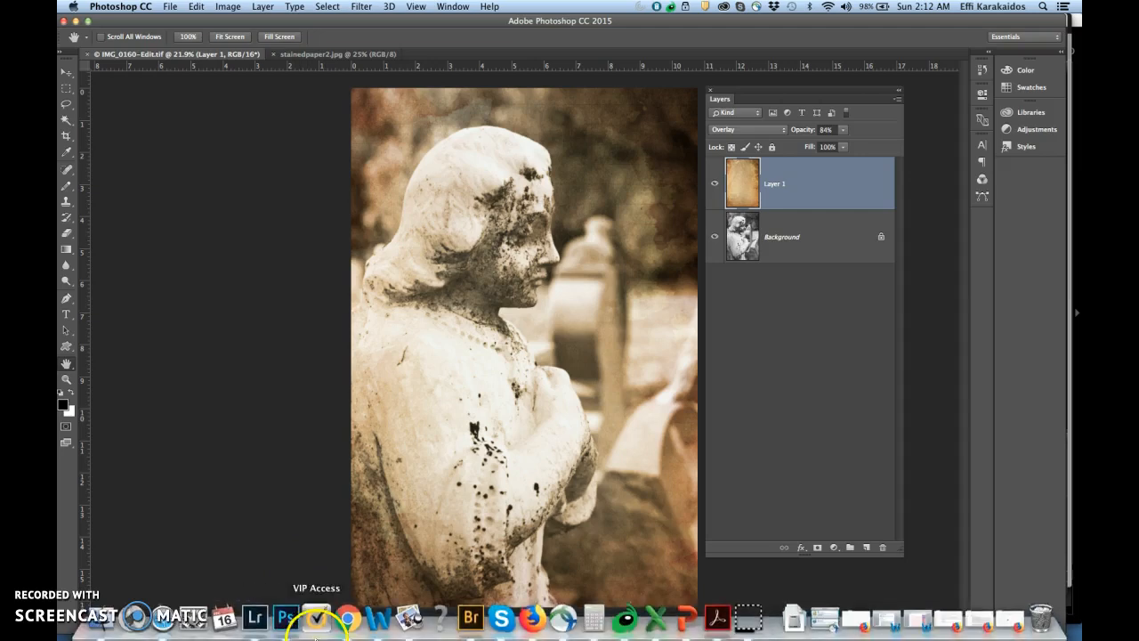
left_click(256, 620)
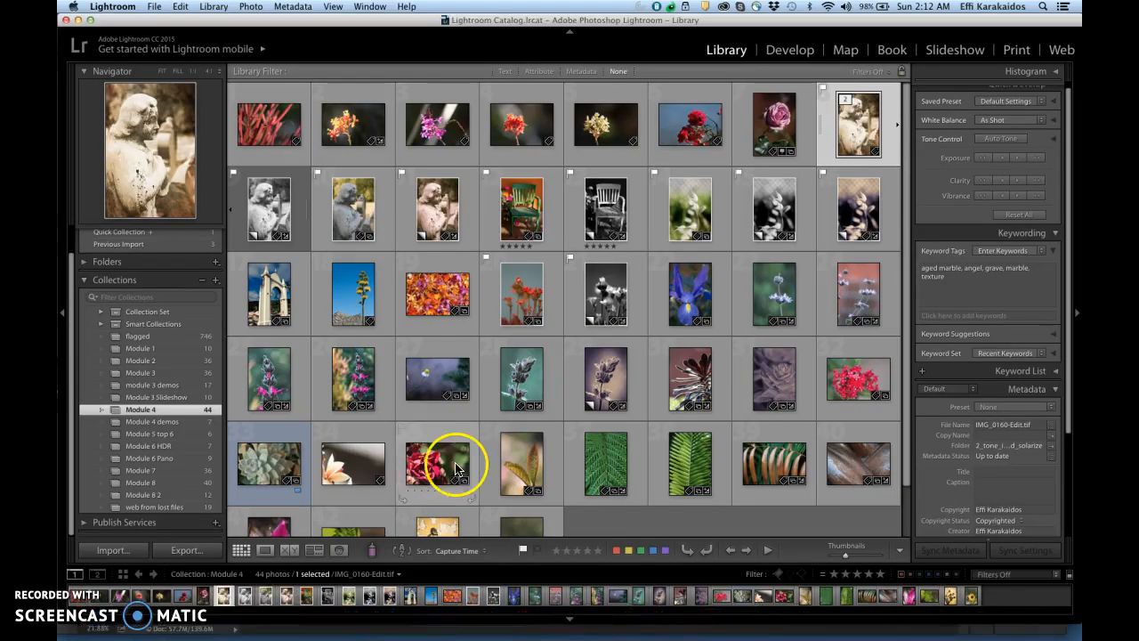
left_click_drag(905, 462, 920, 402)
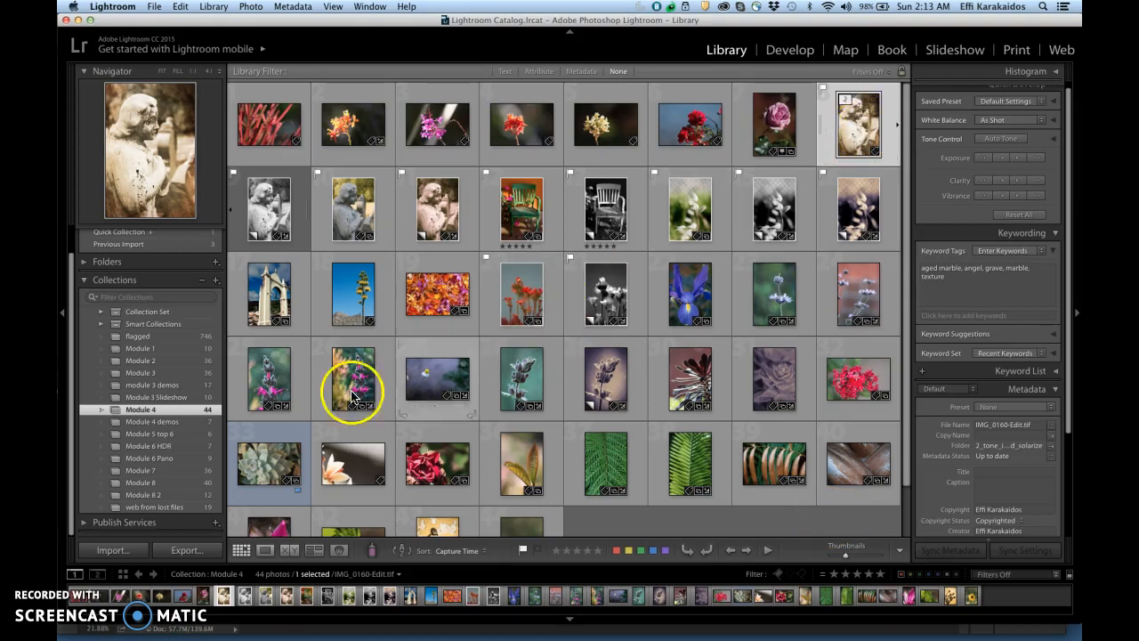
left_click(265, 551)
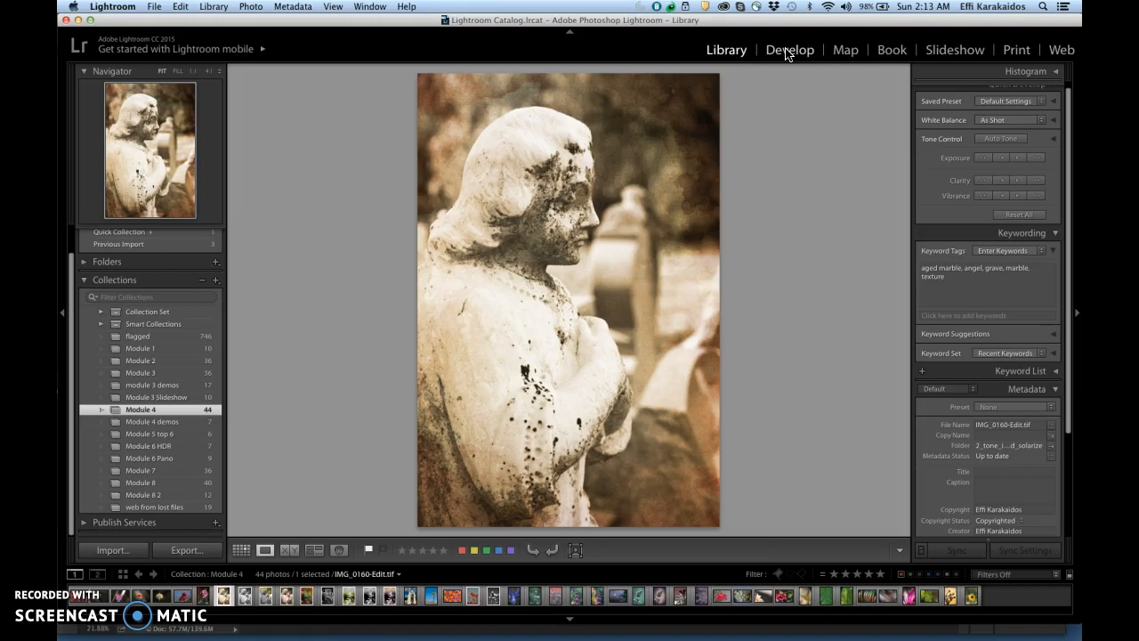
left_click(811, 153)
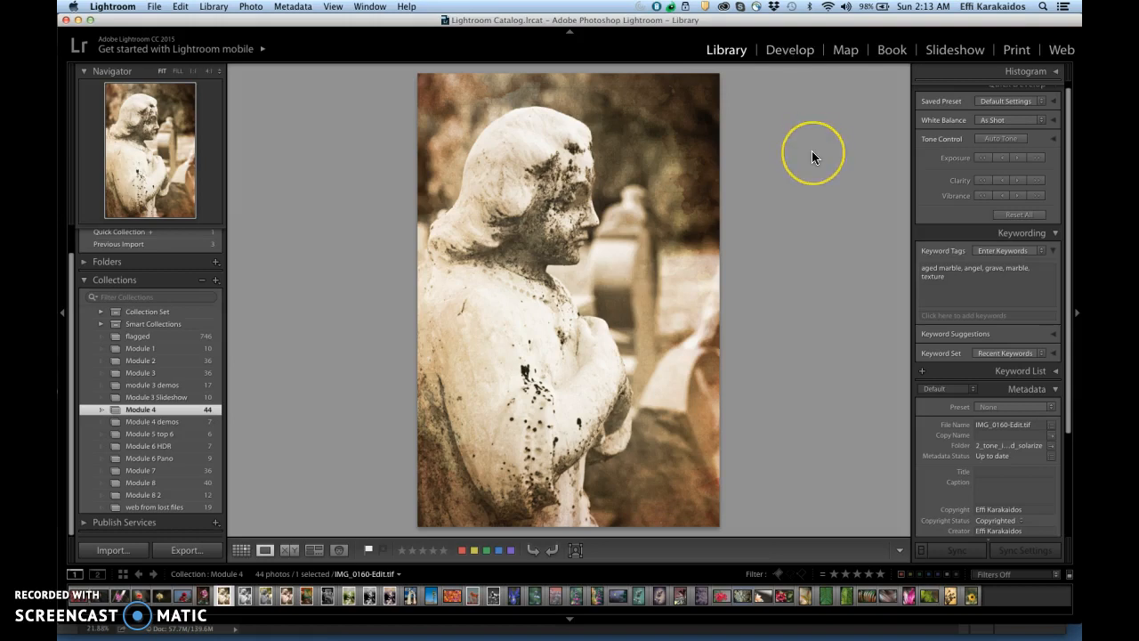